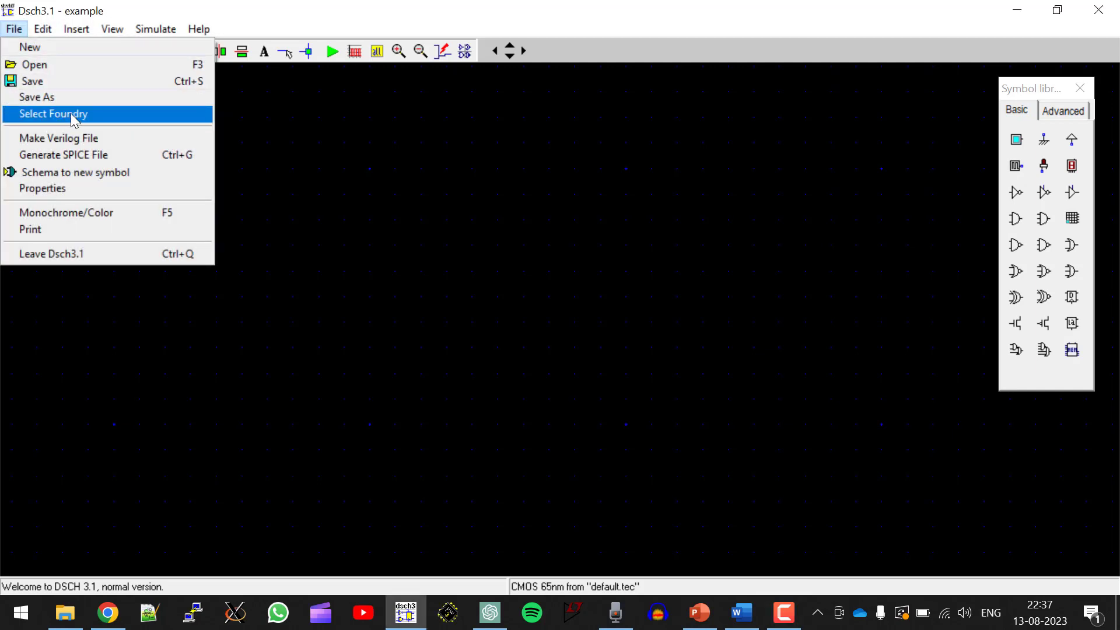
- Load the cmos90n.tec foundry file so the schematic uses CMOS 90nm technology
click(71, 113)
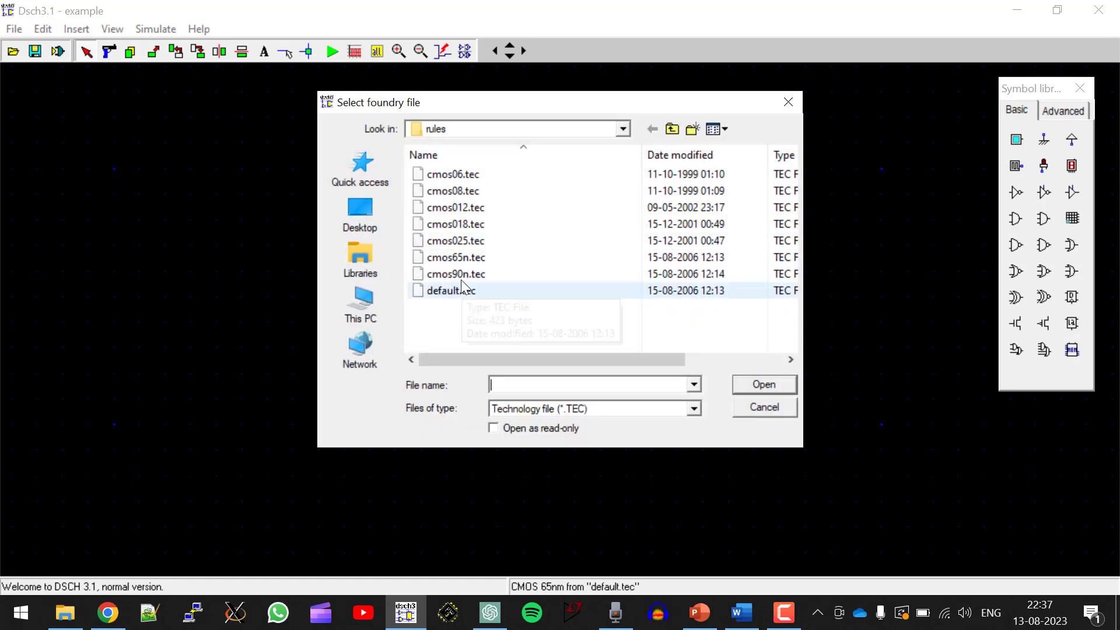
click(460, 274)
click(762, 385)
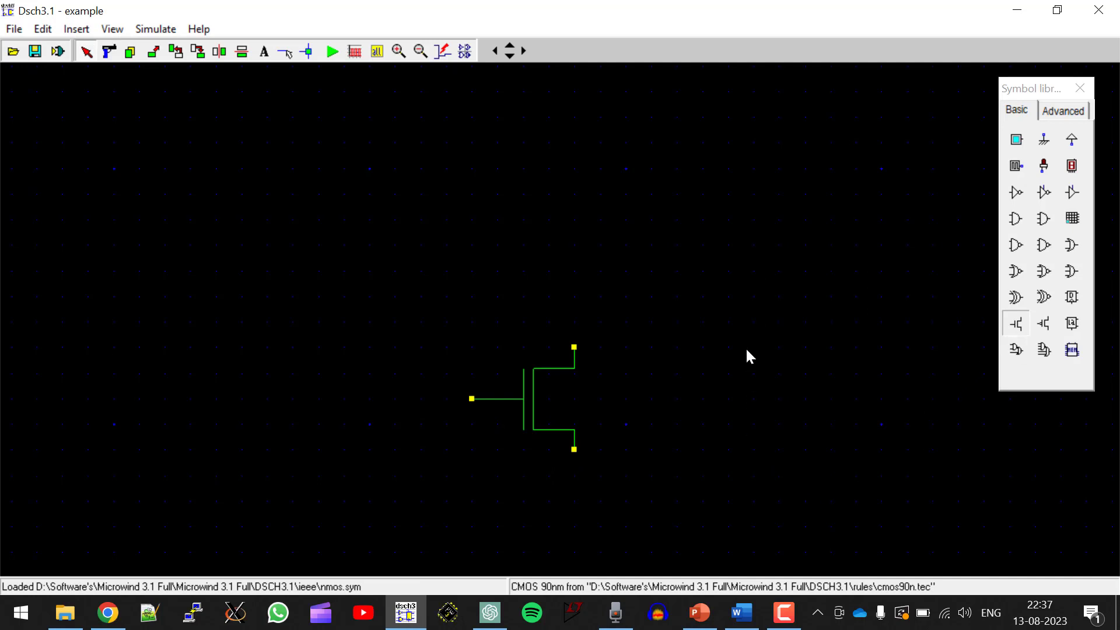
- Place a second nMOS below the first and two pMOS transistors near the top
scroll(746, 341, down, 3)
click(1015, 325)
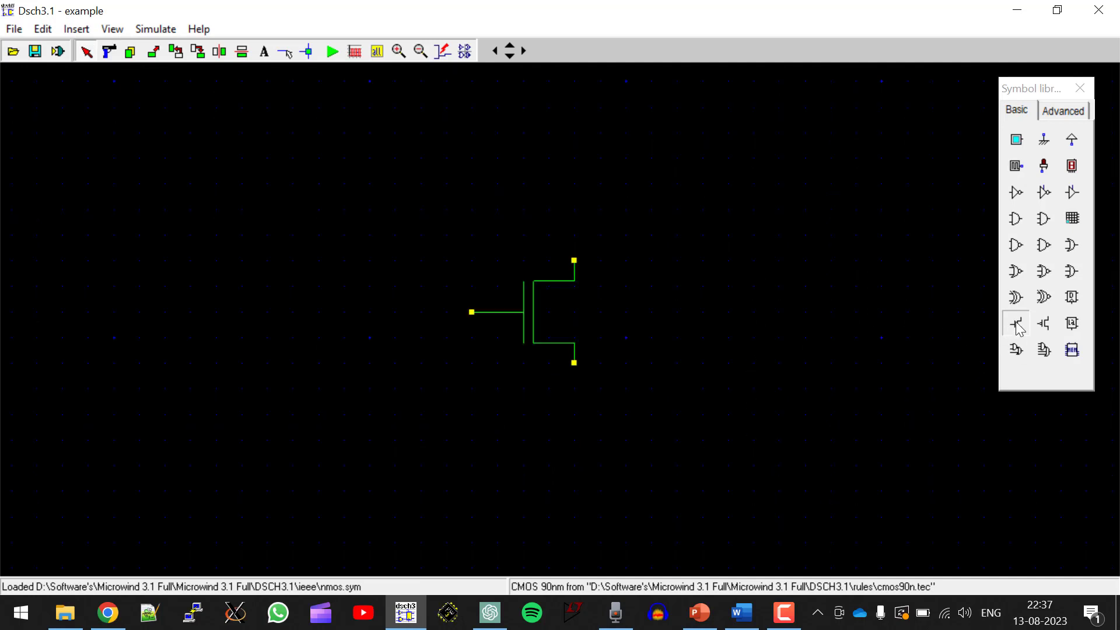
click(578, 467)
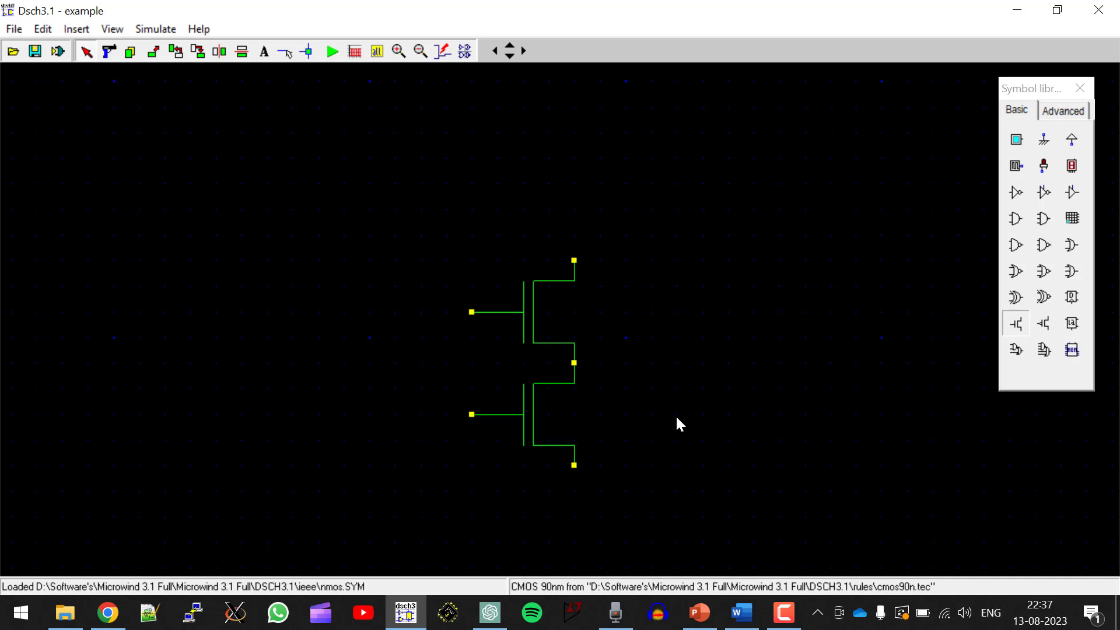
click(1043, 326)
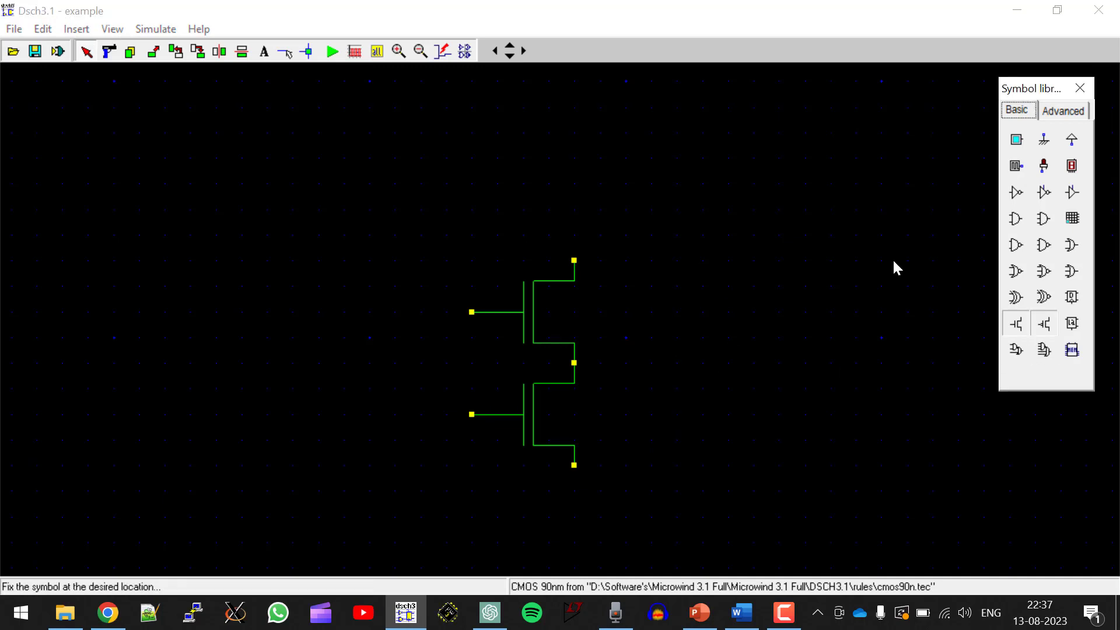
click(470, 186)
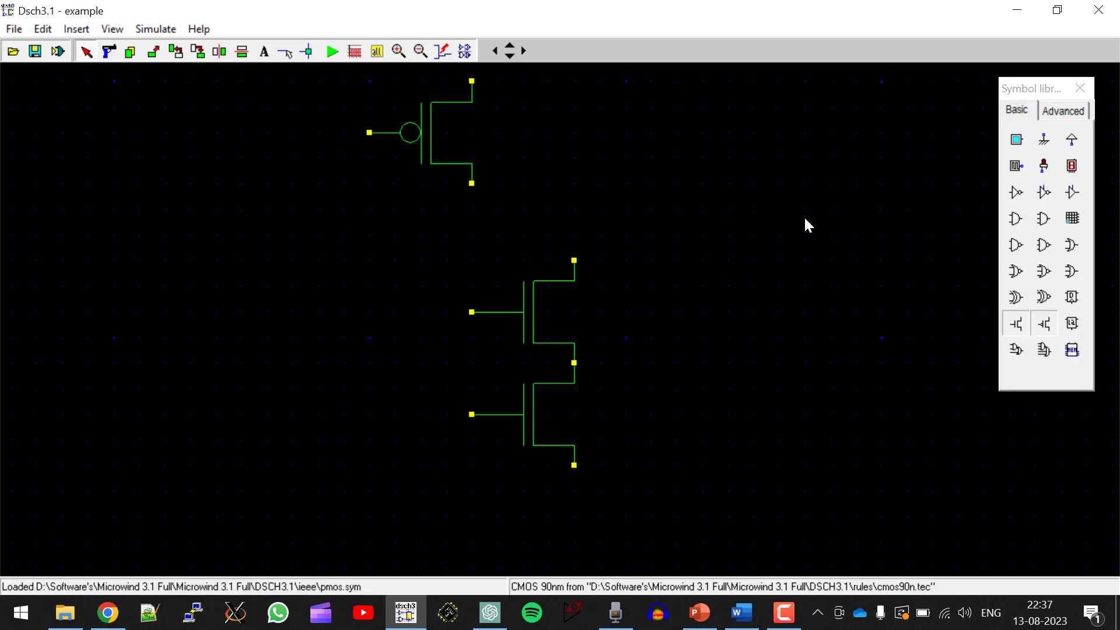
click(1044, 324)
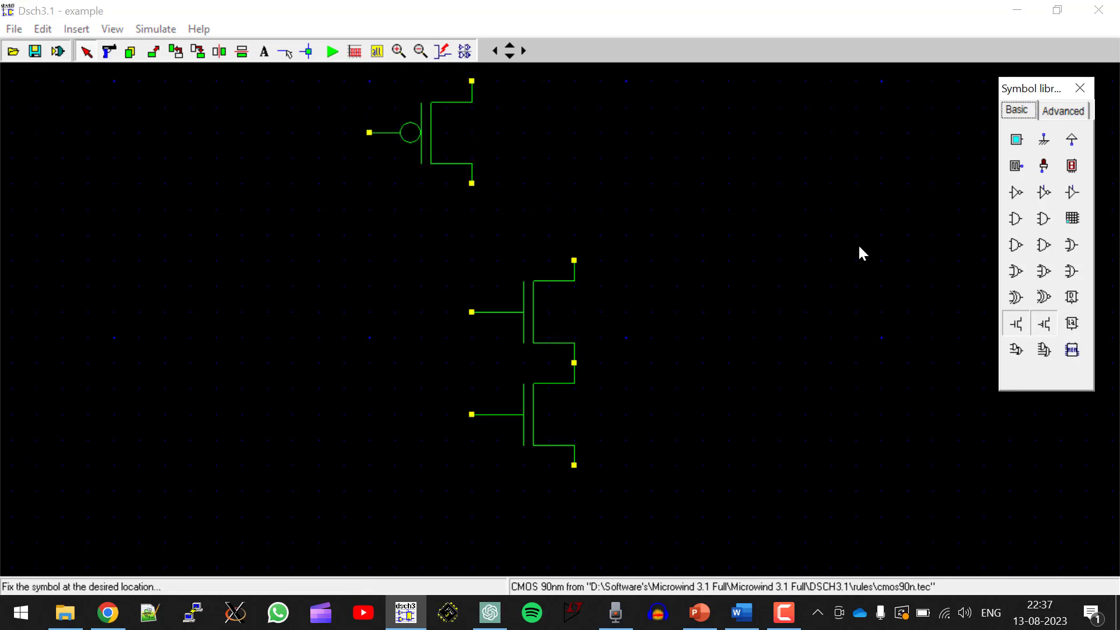
click(728, 182)
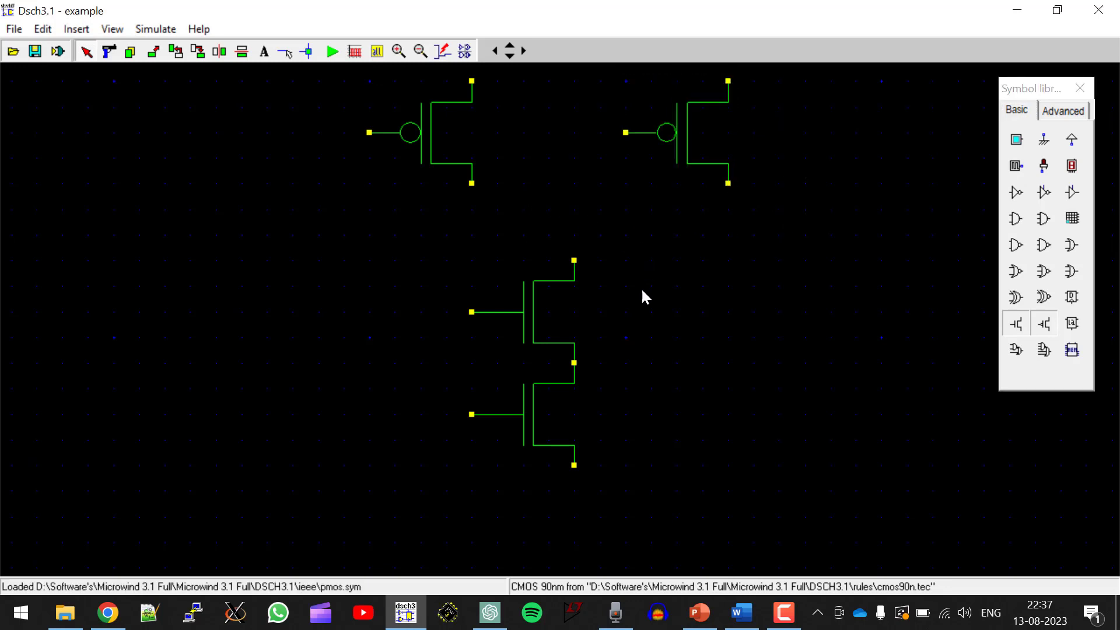
- Shift the two pMOS transistors left so they sit side by side above the nMOS pair
scroll(575, 205, up, 1)
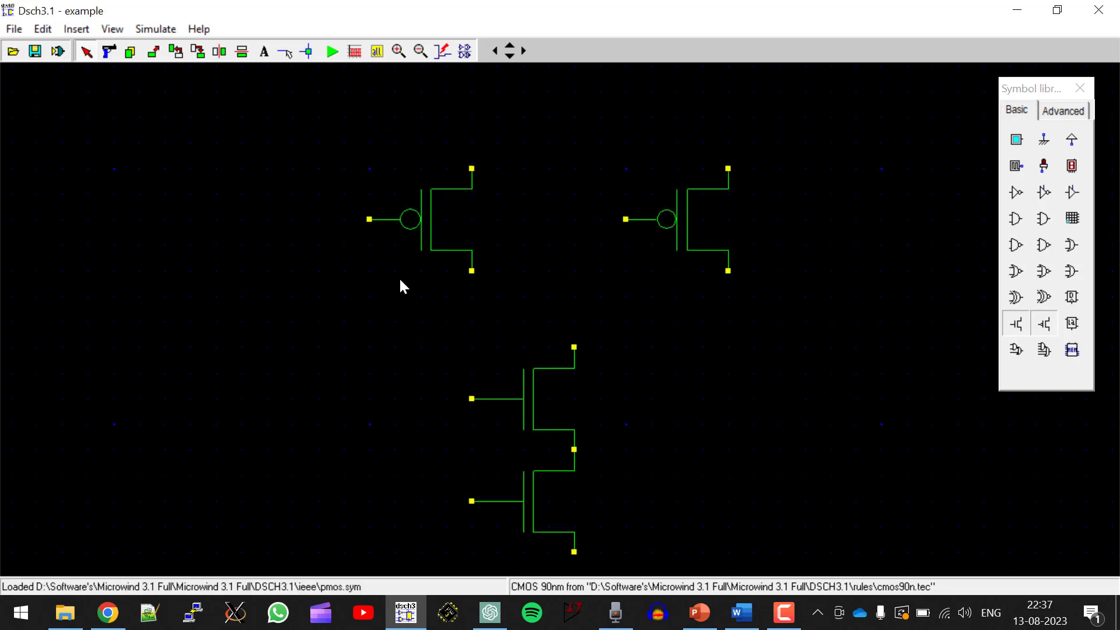
drag(406, 221, 325, 220)
drag(682, 220, 654, 220)
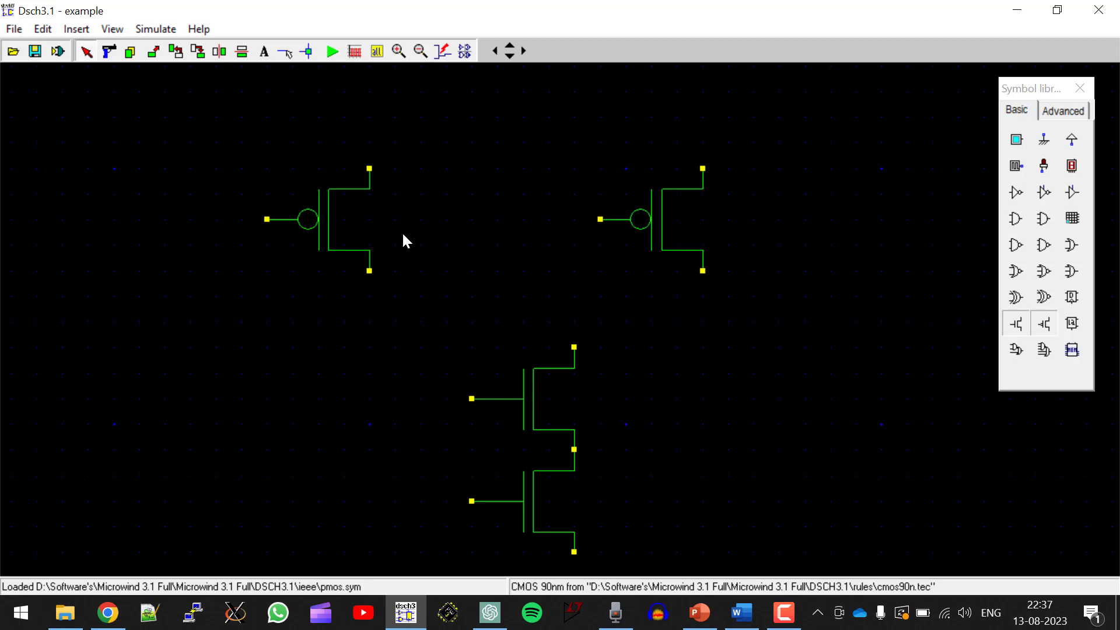
drag(345, 223, 389, 228)
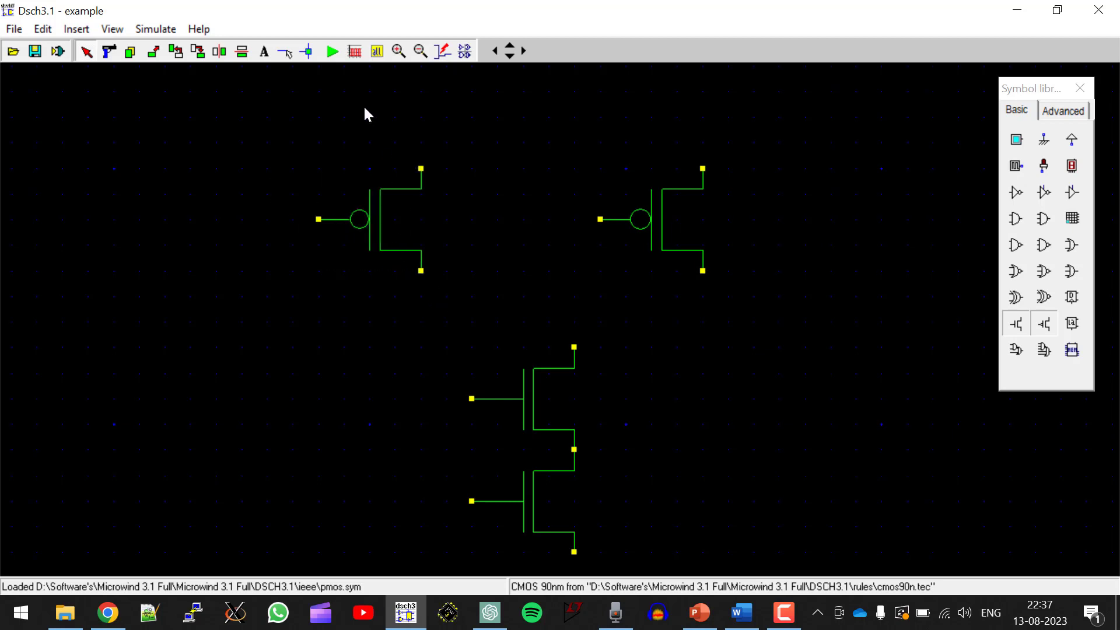
- Wire the pMOS pair in parallel and connect the drain node down through the nMOS stack
click(284, 53)
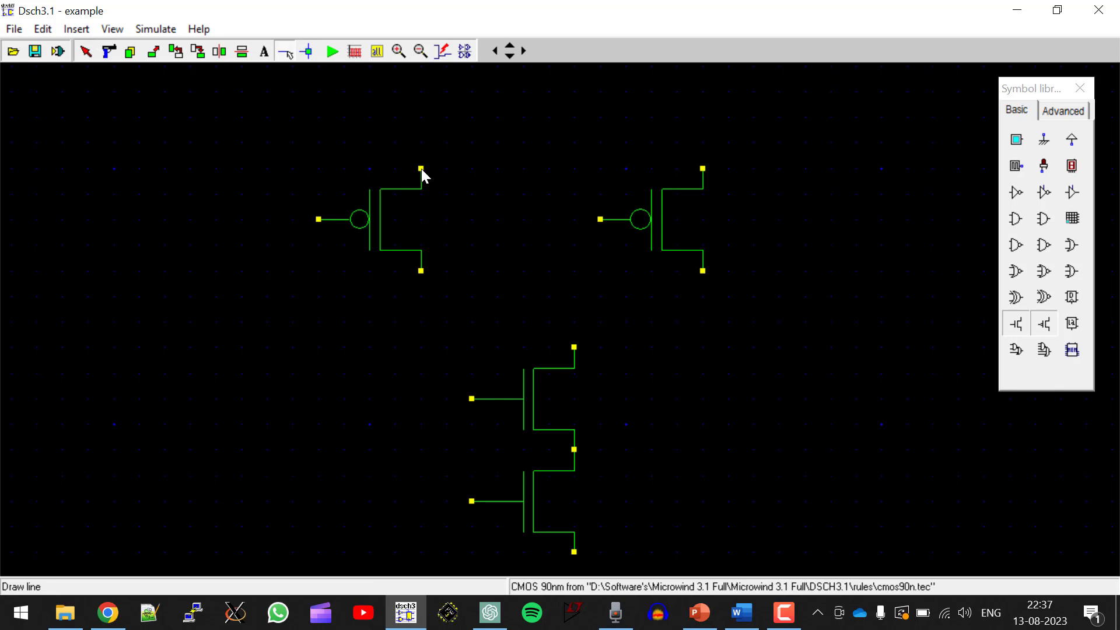
drag(421, 168, 692, 175)
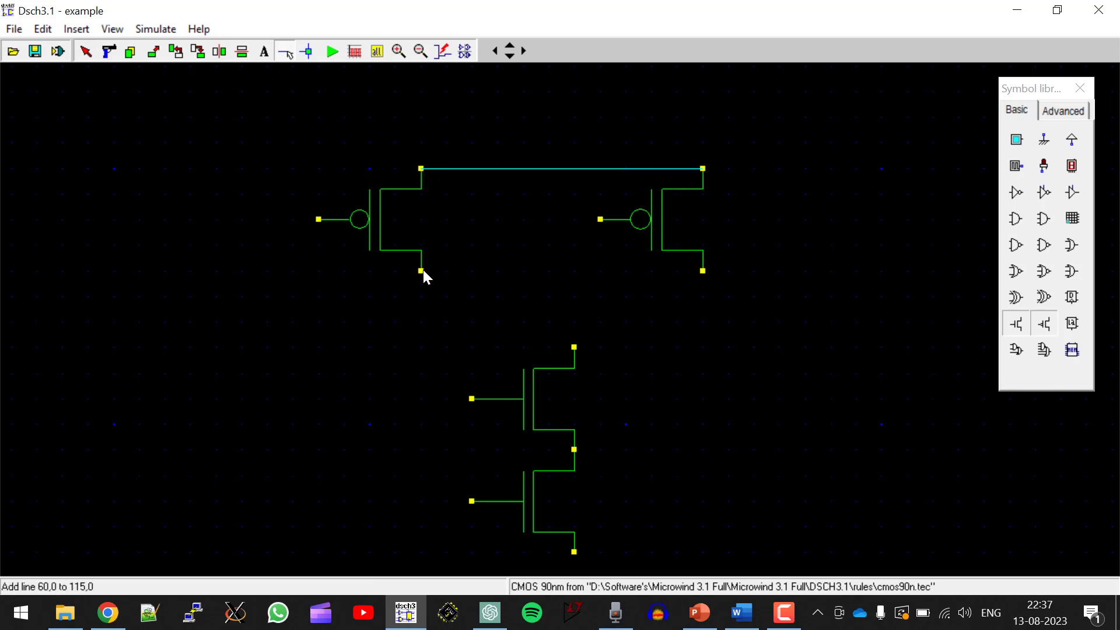
drag(422, 271, 703, 270)
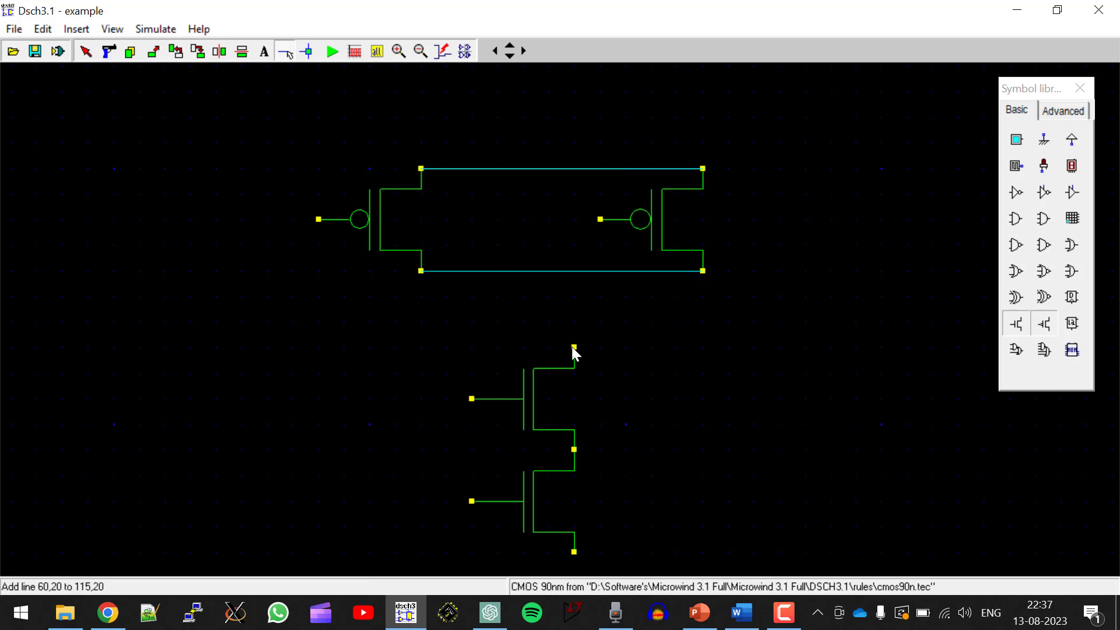
drag(571, 272, 574, 271)
scroll(602, 402, down, 2)
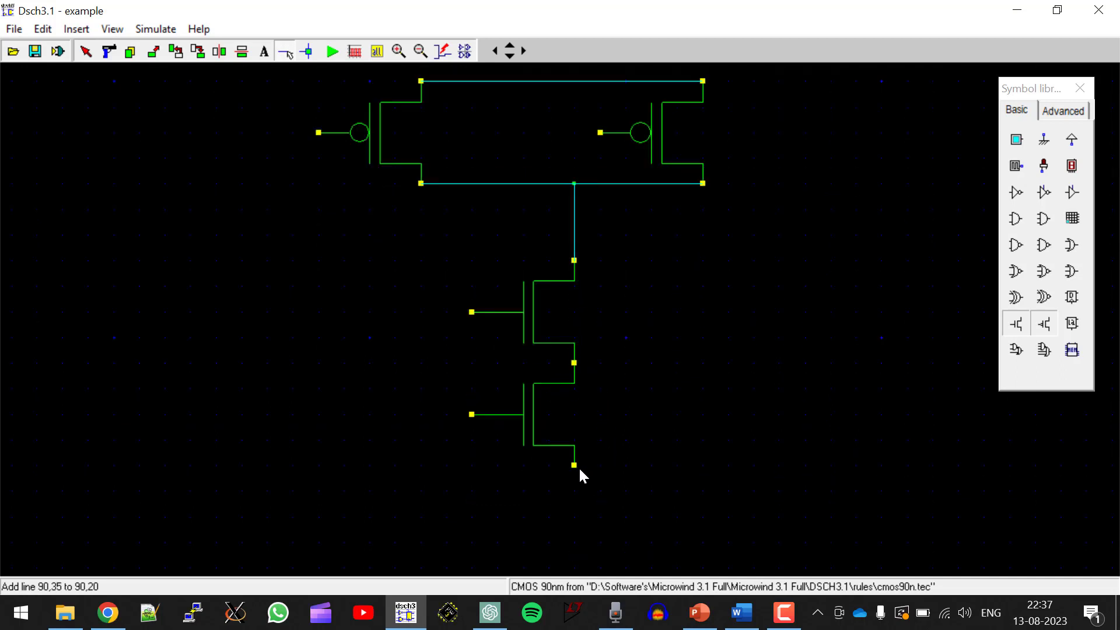
drag(580, 470, 574, 516)
- Draw two gate input lines to the pMOS and nMOS gates, plus an output line from the drain node
drag(313, 133, 116, 145)
drag(471, 313, 293, 133)
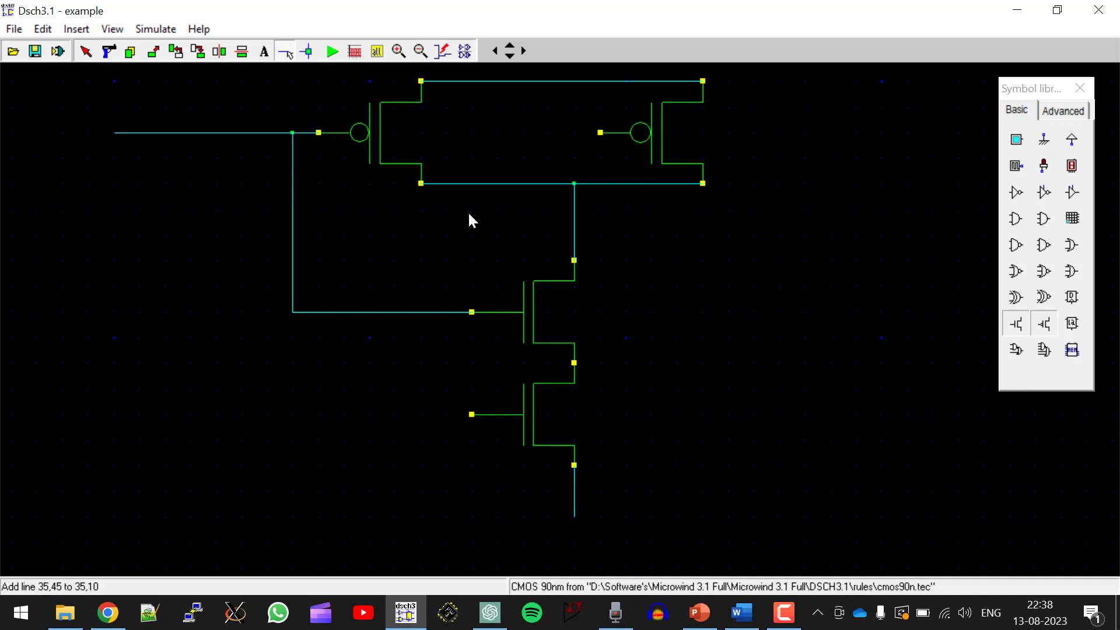
mouse_move(599, 132)
mouse_down()
mouse_move(444, 129)
mouse_move(456, 270)
mouse_move(114, 261)
mouse_up()
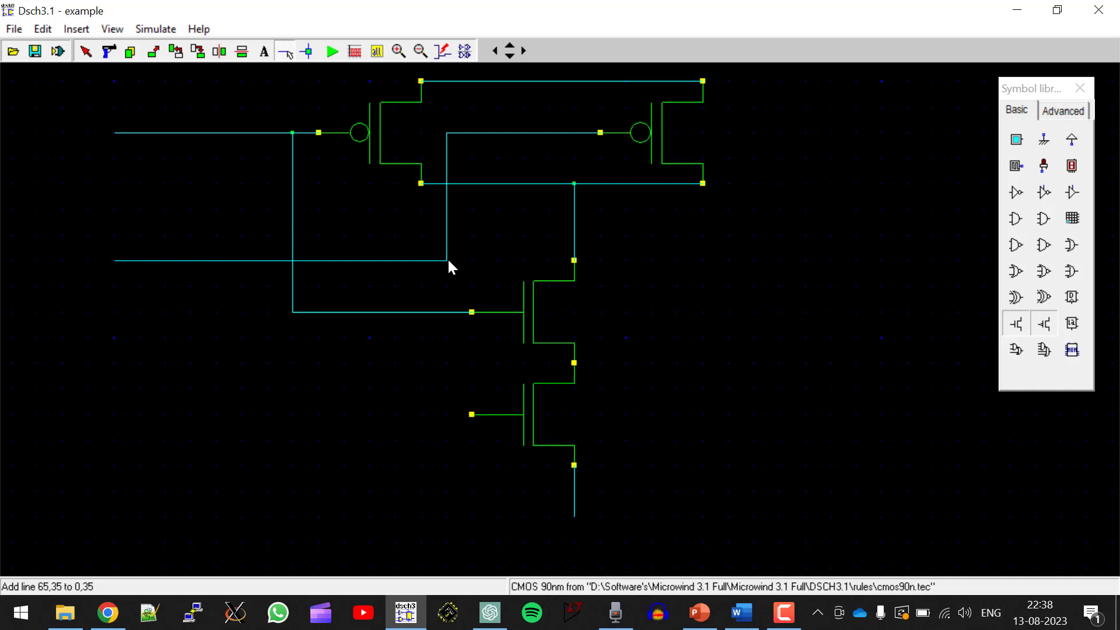
drag(446, 260, 443, 353)
drag(443, 407, 447, 414)
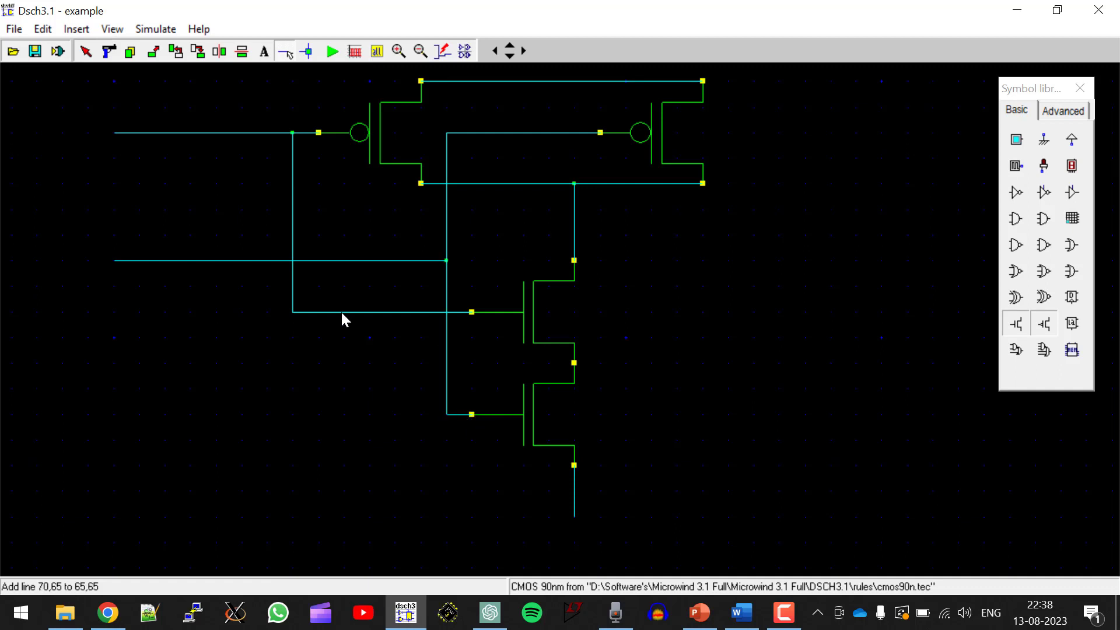
drag(573, 234, 849, 234)
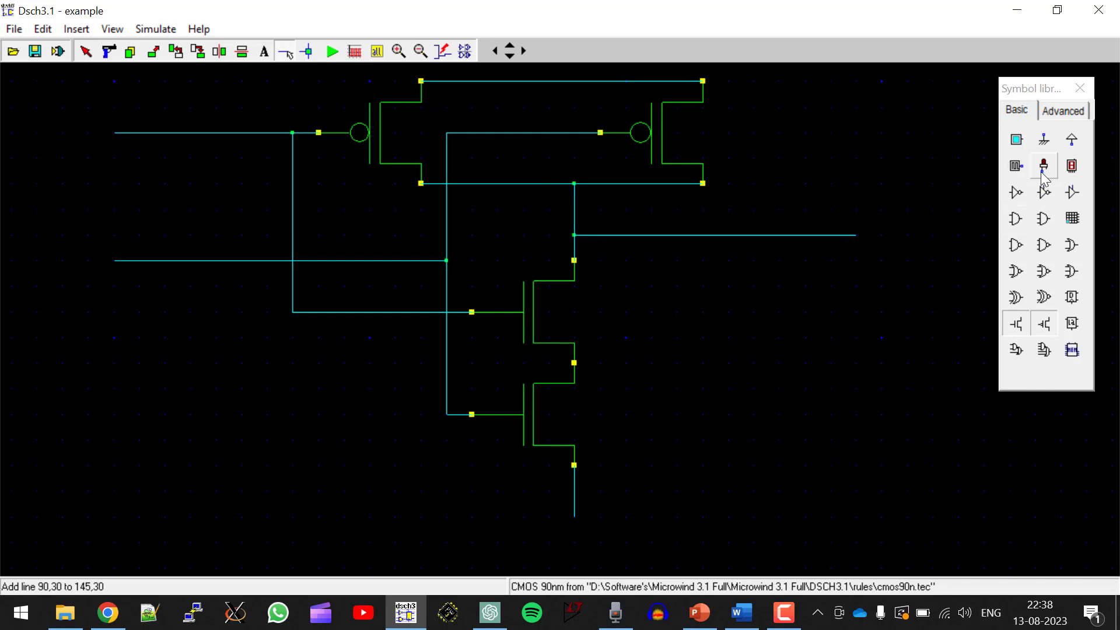
- Place a clock source on each of the two input lines
click(1016, 167)
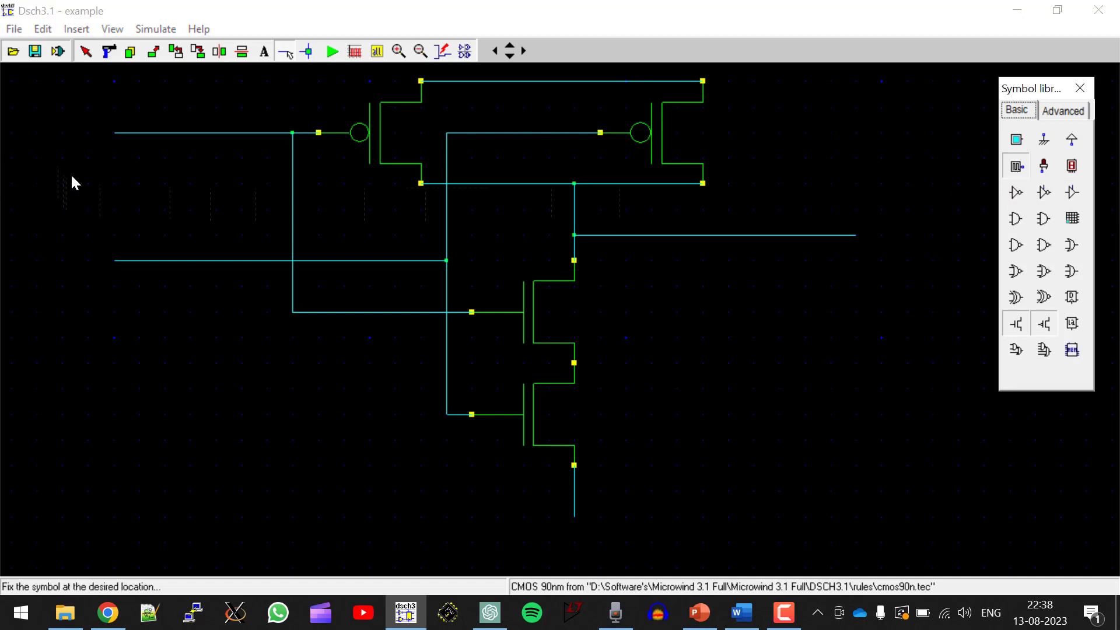
click(113, 145)
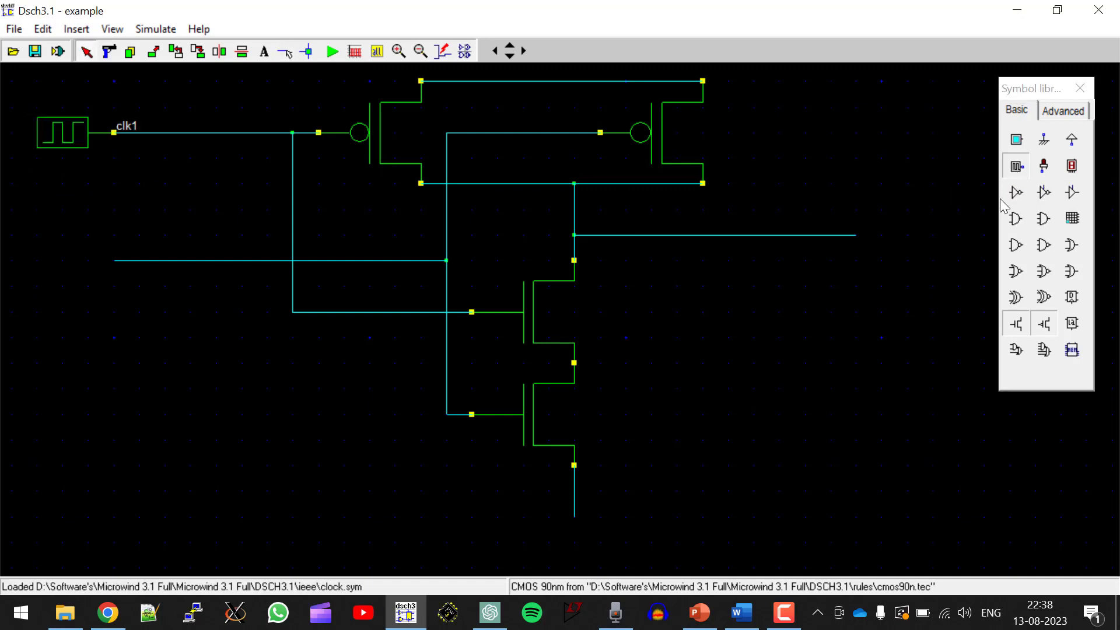
click(1015, 167)
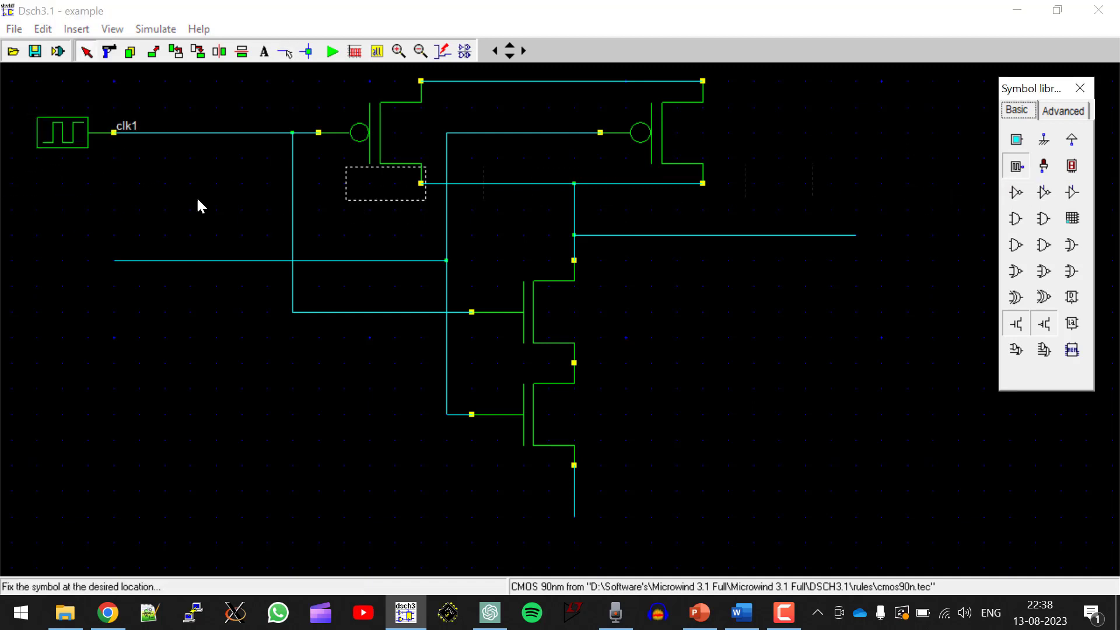
click(113, 274)
- Rename the two clock inputs to a and b
double_click(68, 135)
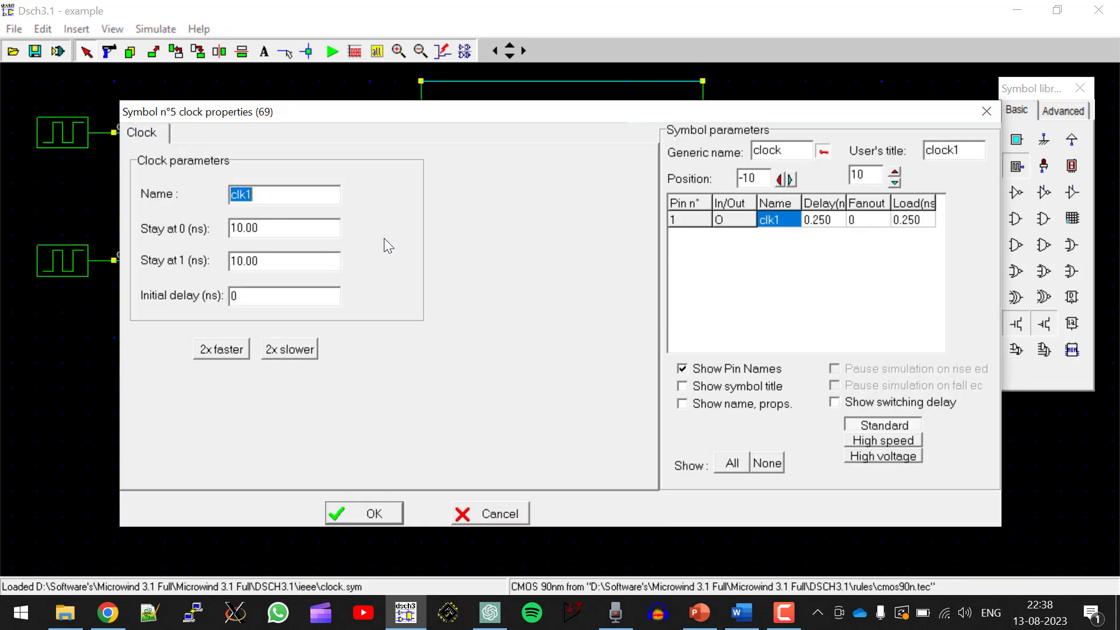
text(a)
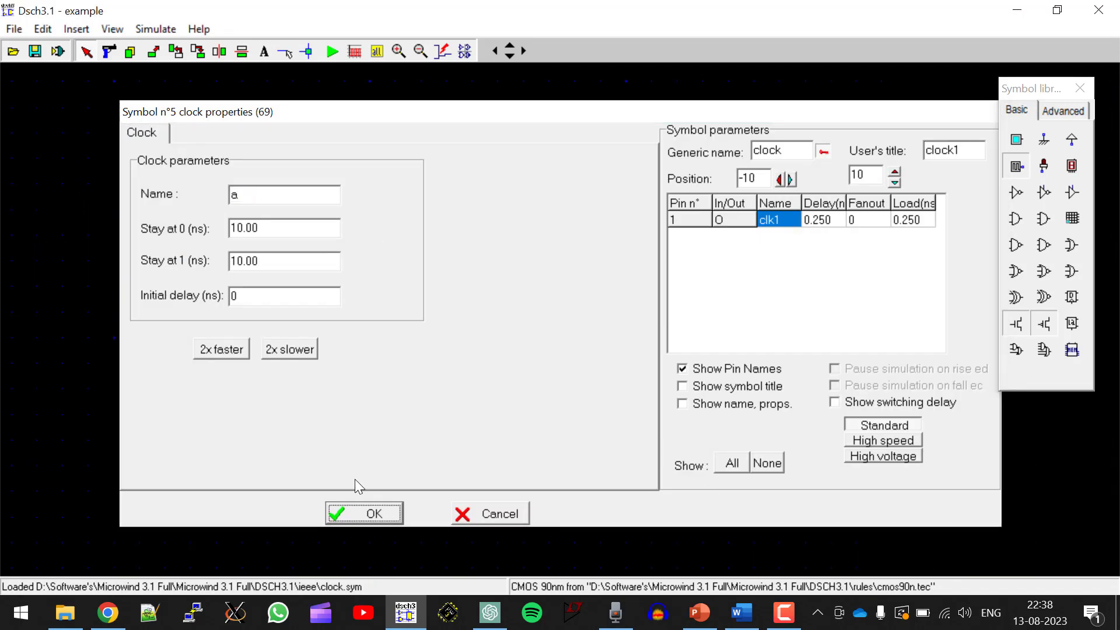
click(363, 513)
double_click(69, 261)
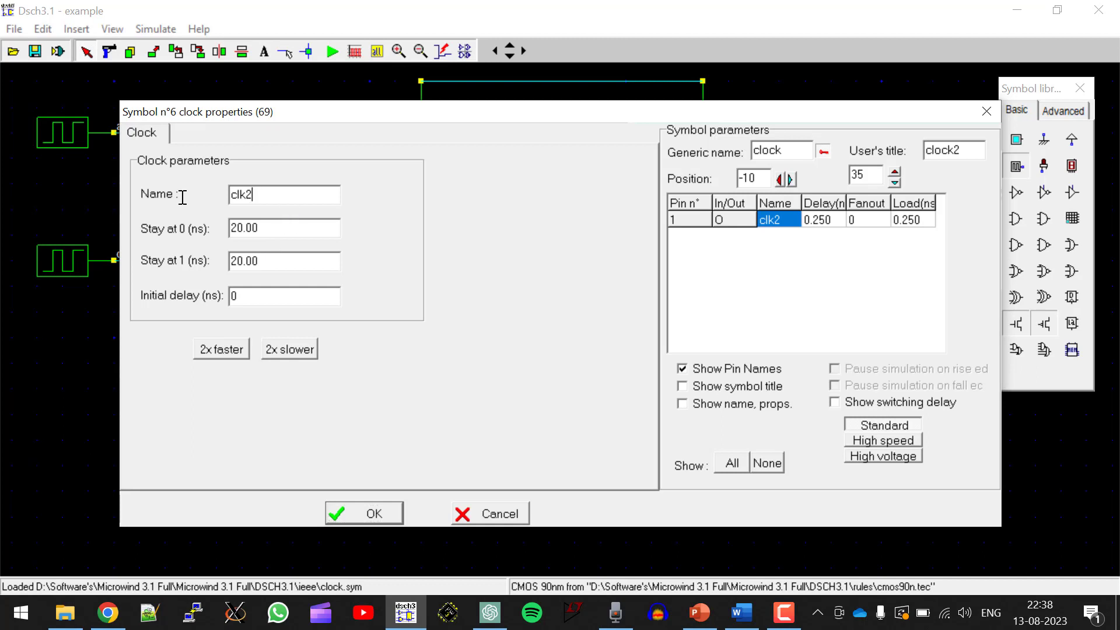
text(b)
click(363, 513)
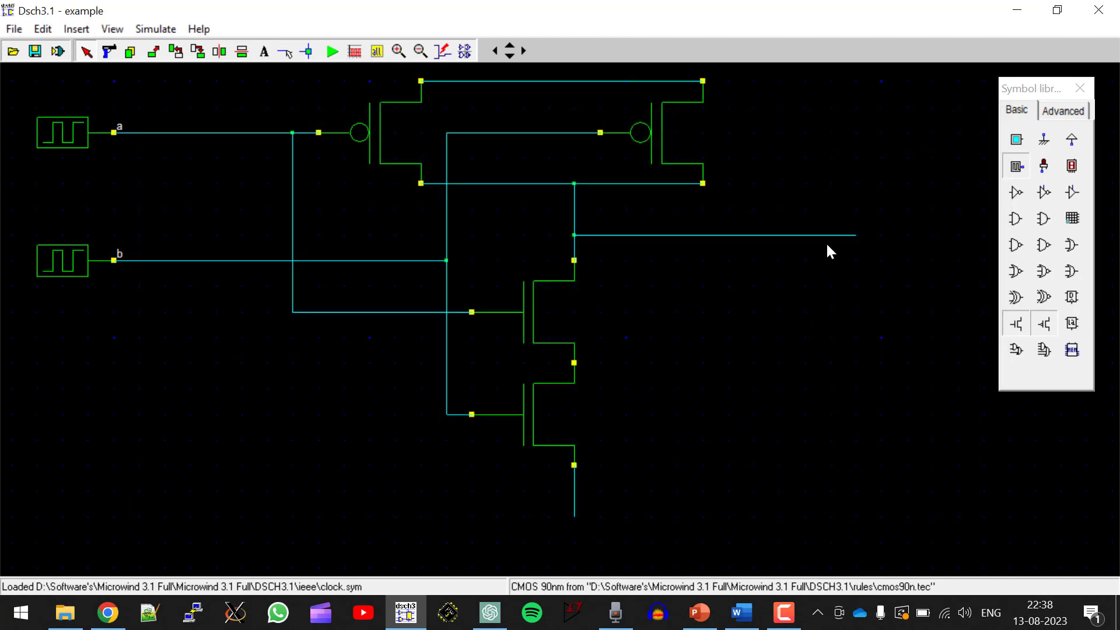
- Add a light at the end of the output wire and name it y
click(1044, 166)
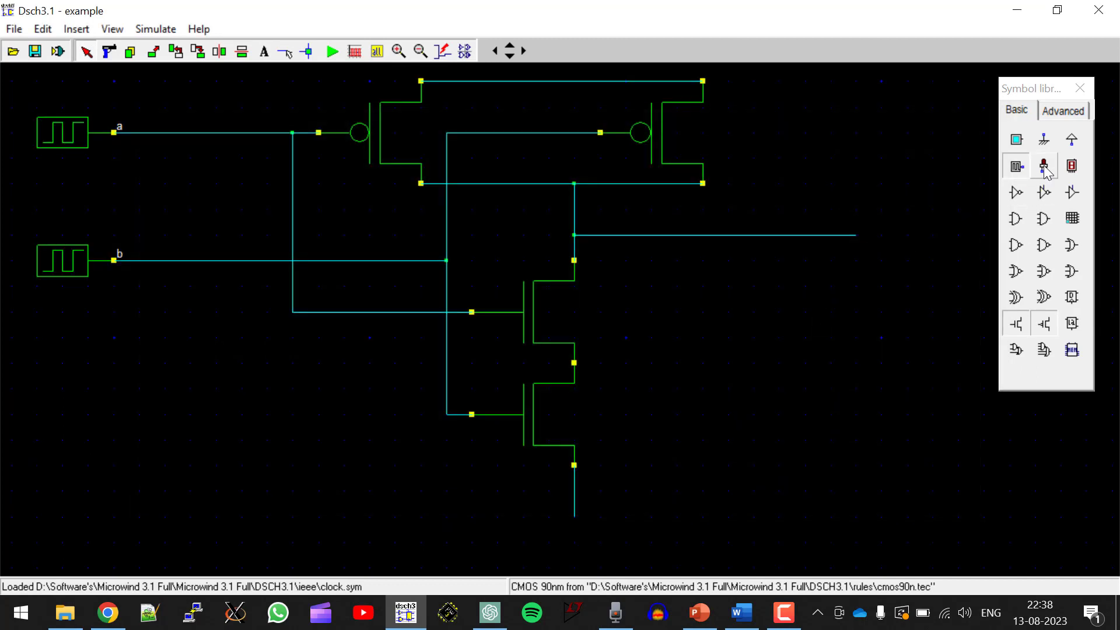
click(881, 232)
double_click(856, 180)
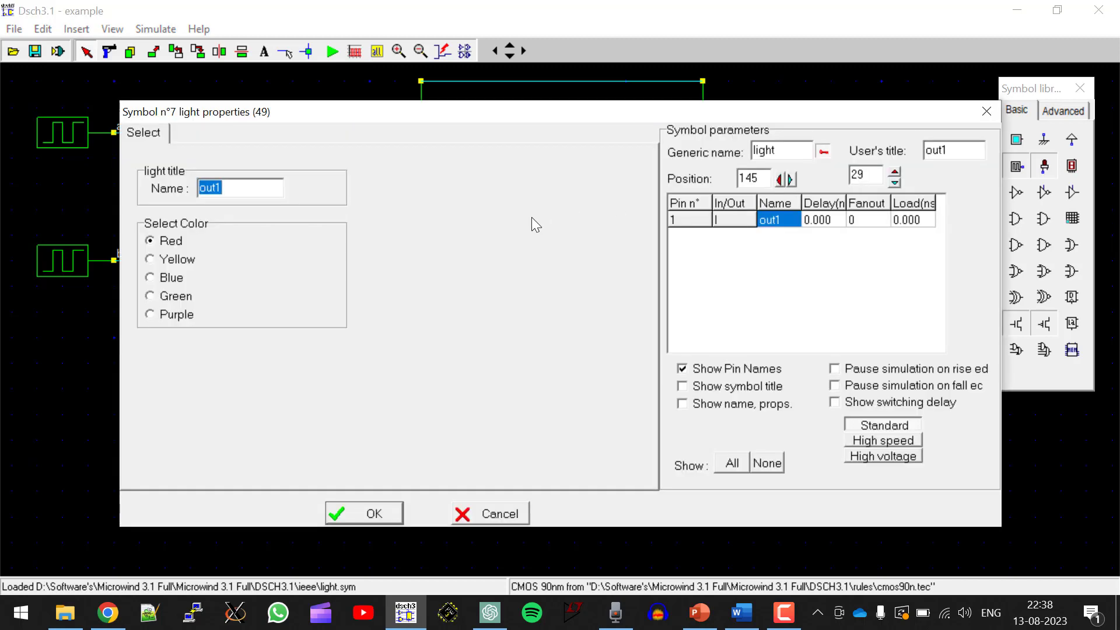
text(y)
click(367, 513)
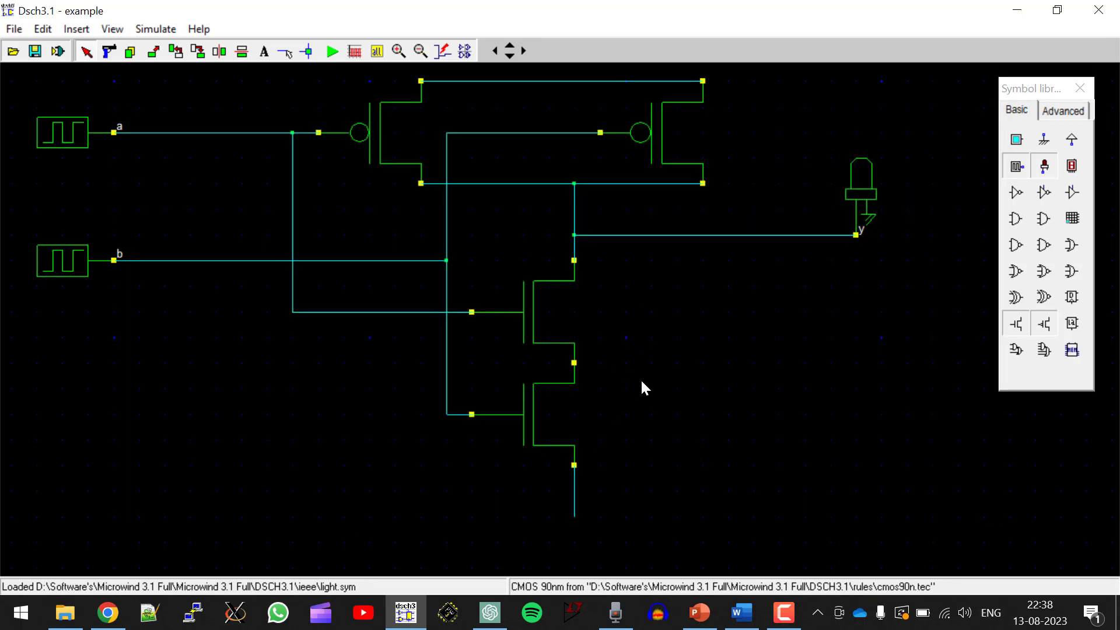
- Attach a VDD supply to the top pMOS rail and place ground below the lower nMOS
scroll(608, 284, up, 3)
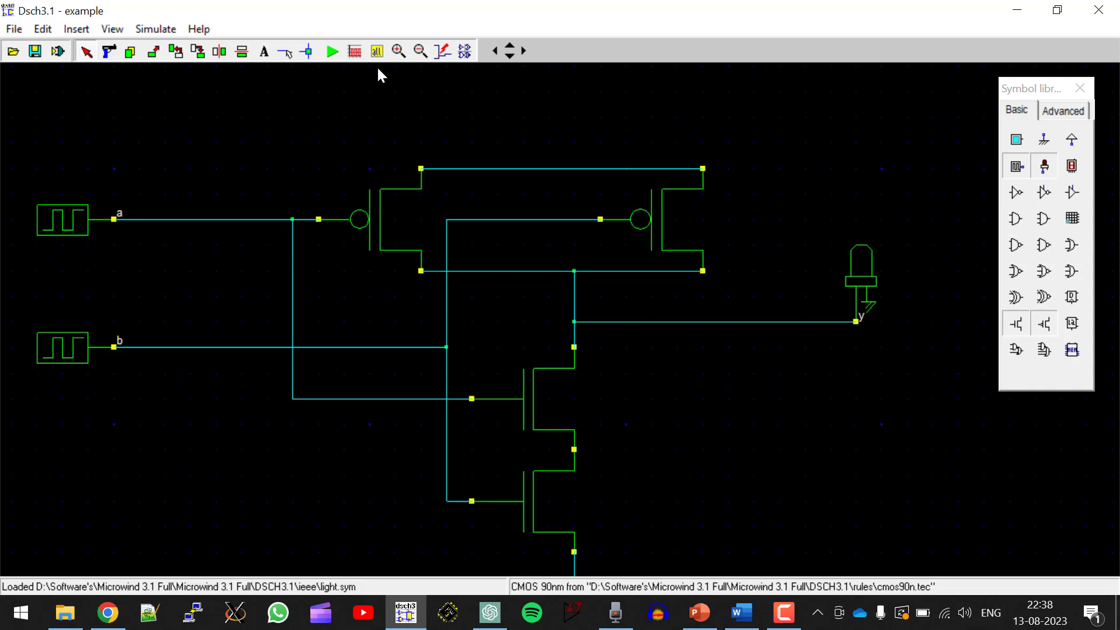
click(285, 52)
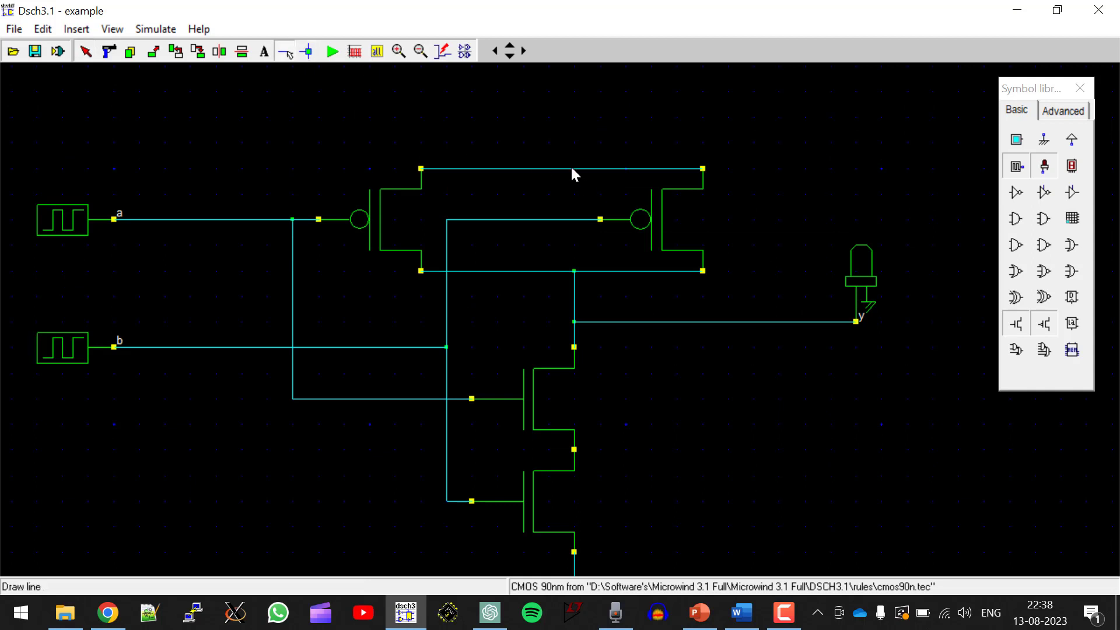
drag(572, 144, 574, 143)
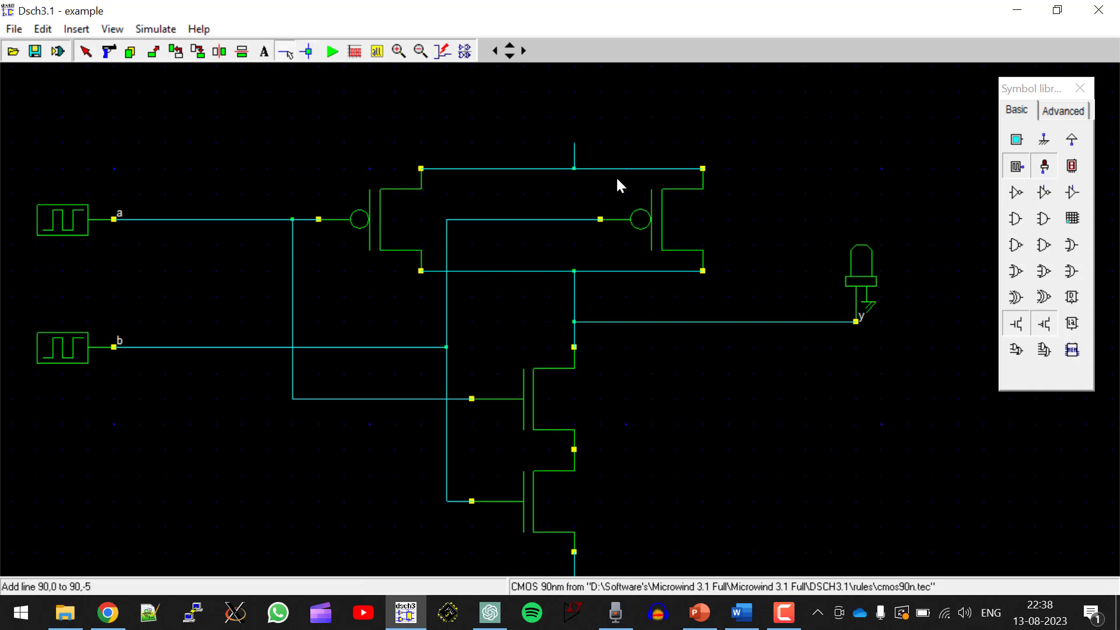
click(1072, 140)
click(598, 143)
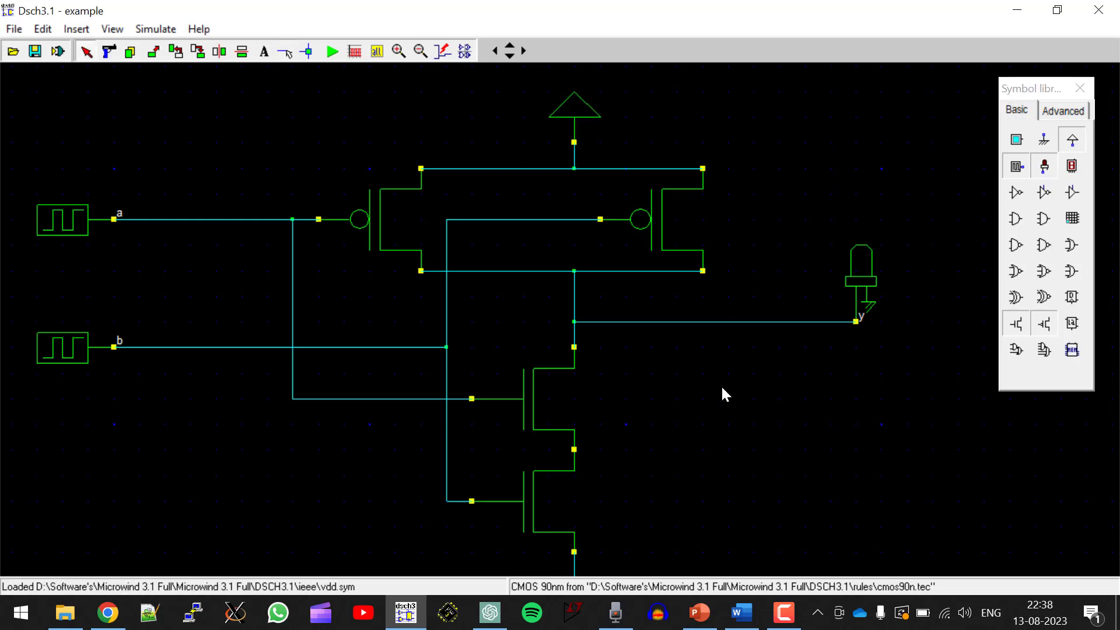
scroll(694, 456, down, 3)
click(1071, 166)
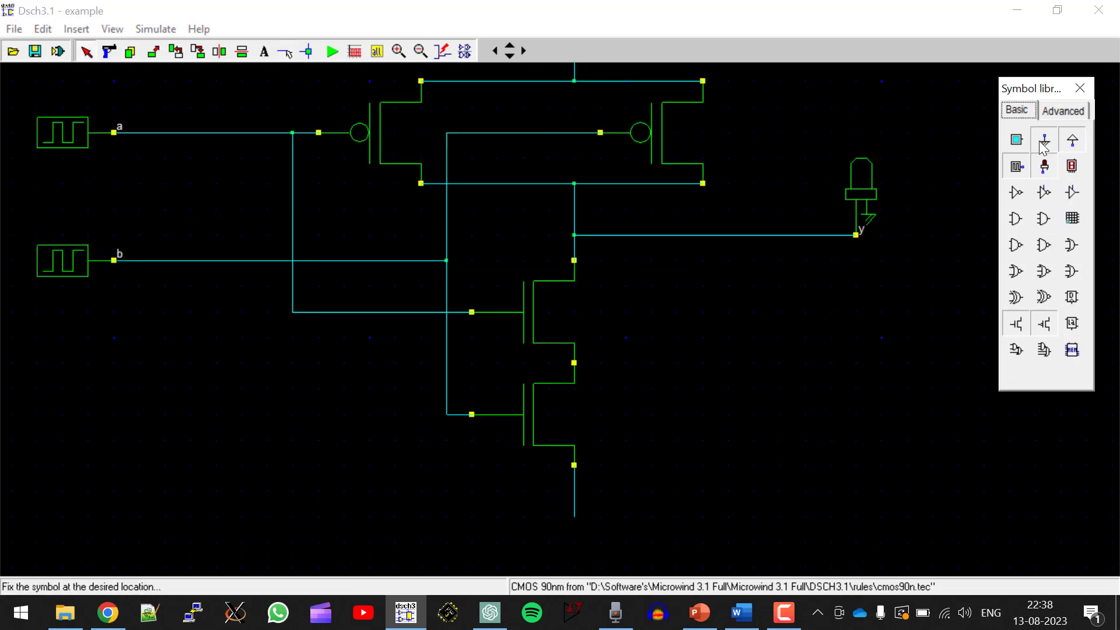
click(600, 554)
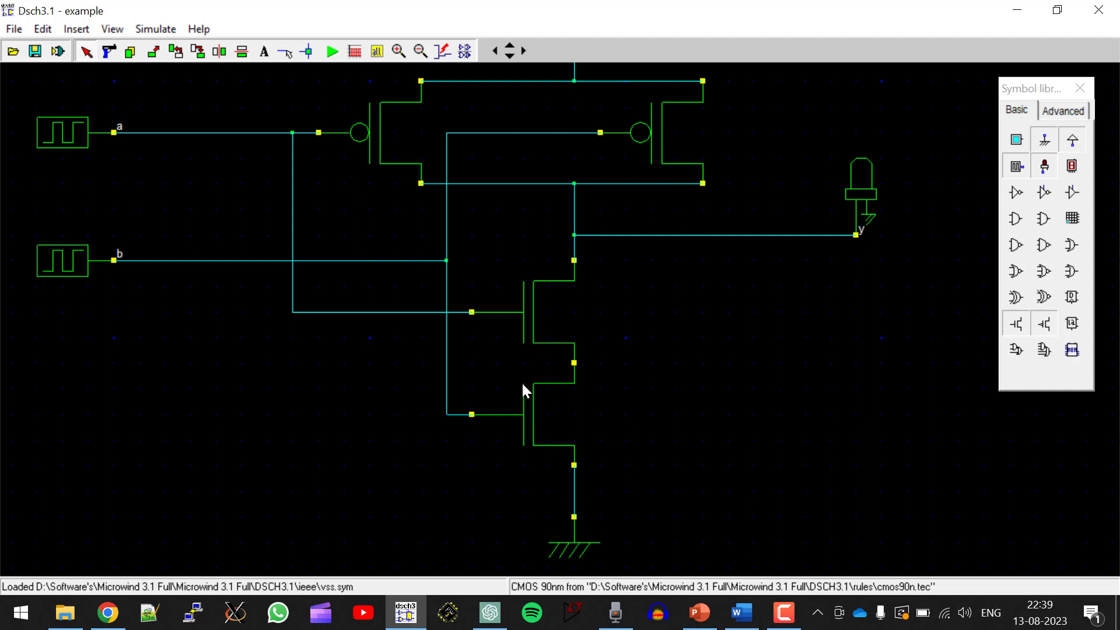
- Show all labels on both nMOS transistors, revealing W=0.5u, L=0.10u
double_click(522, 414)
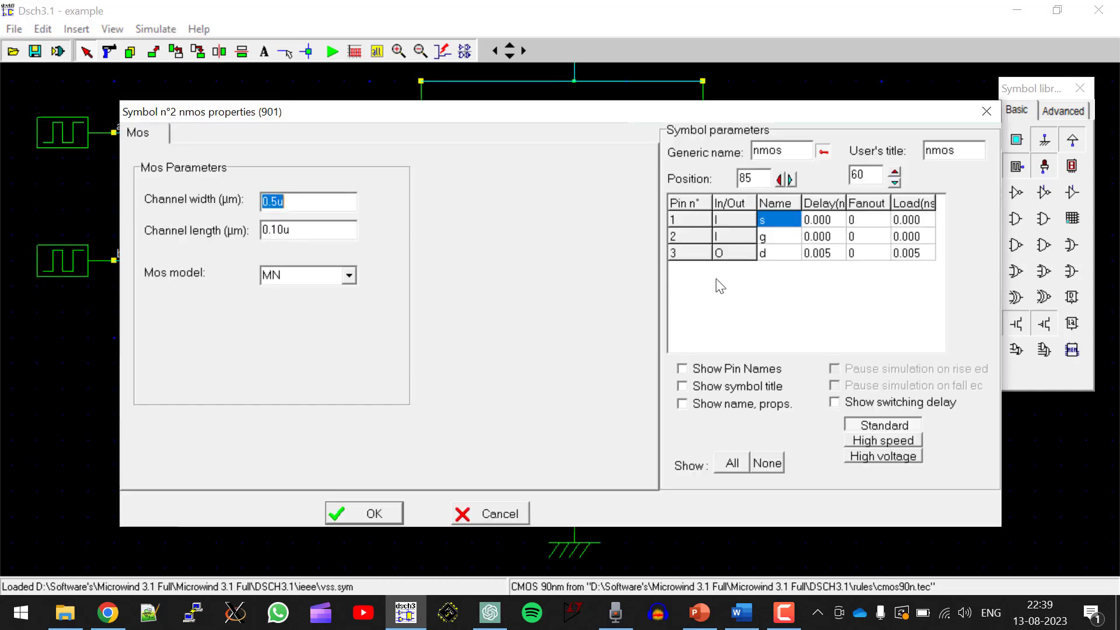
click(731, 464)
click(378, 514)
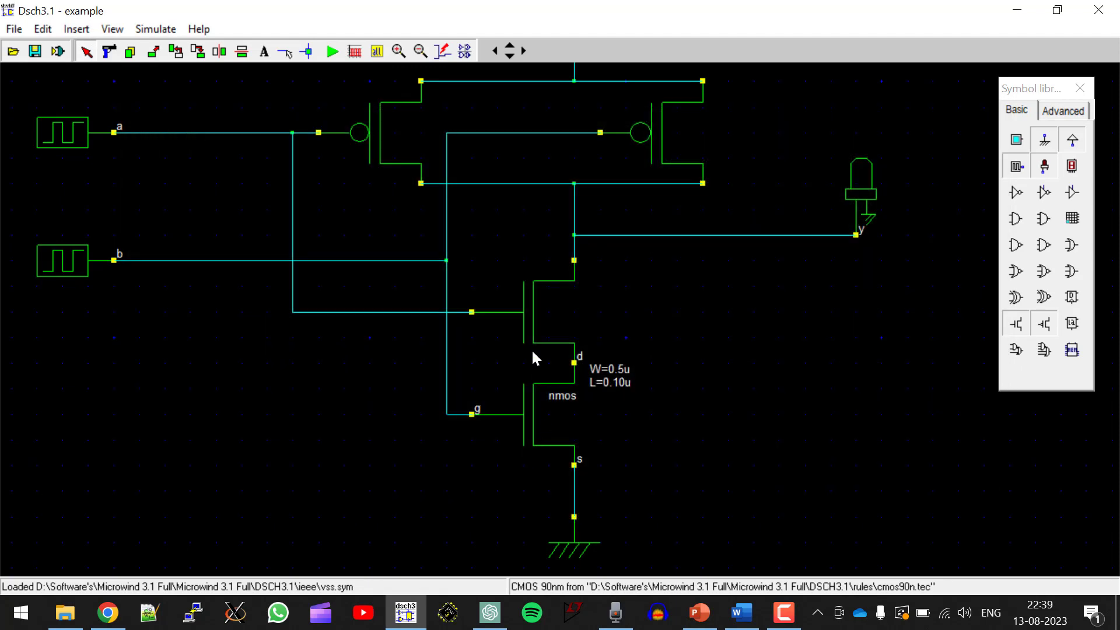
double_click(519, 307)
click(734, 464)
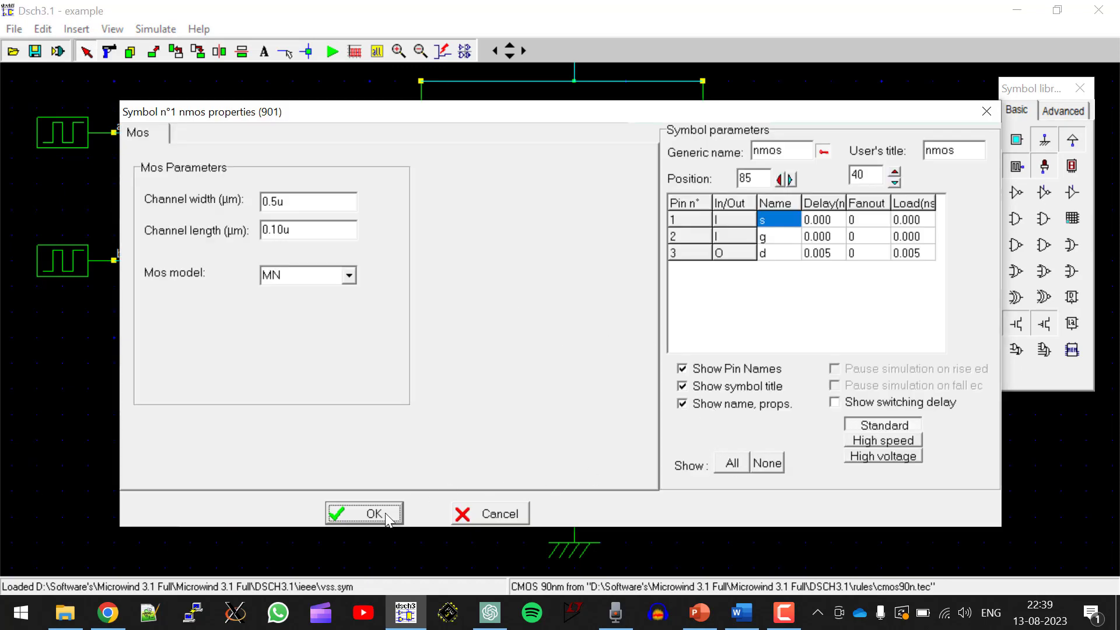
click(382, 514)
- Show all labels on both pMOS transistors, revealing W=1.0u, L=0.10u
scroll(725, 350, up, 2)
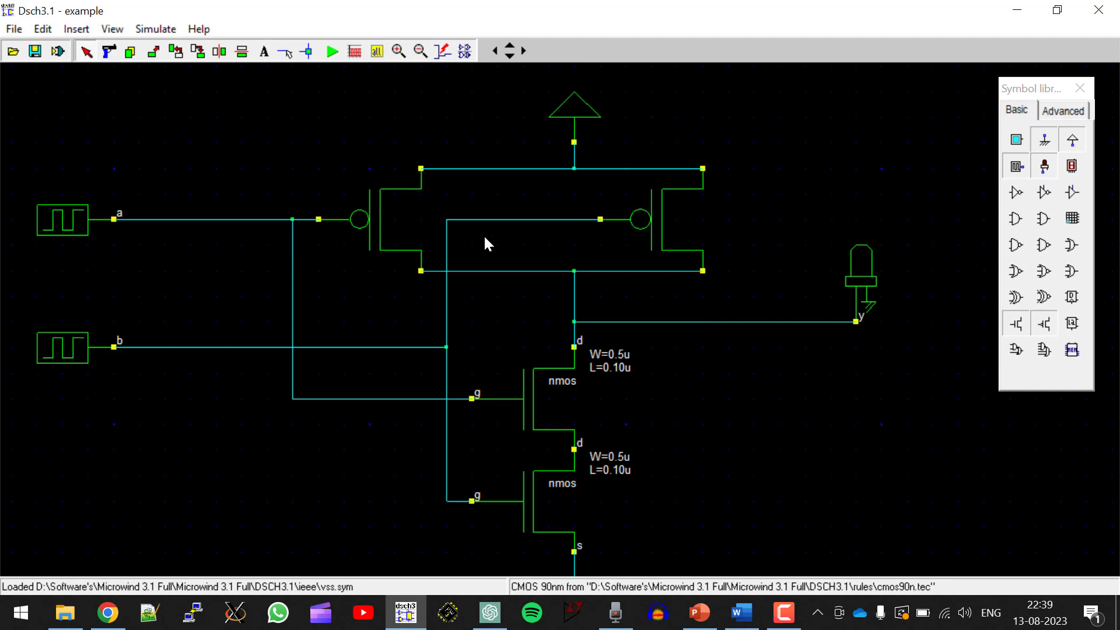
double_click(370, 222)
click(734, 464)
click(366, 515)
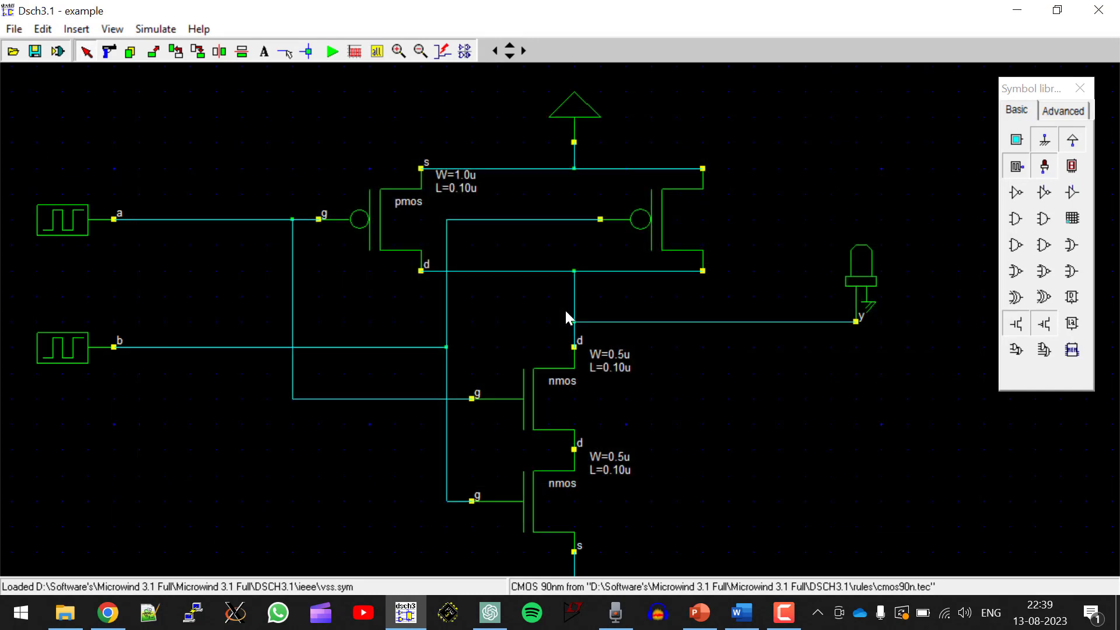
double_click(649, 236)
click(732, 465)
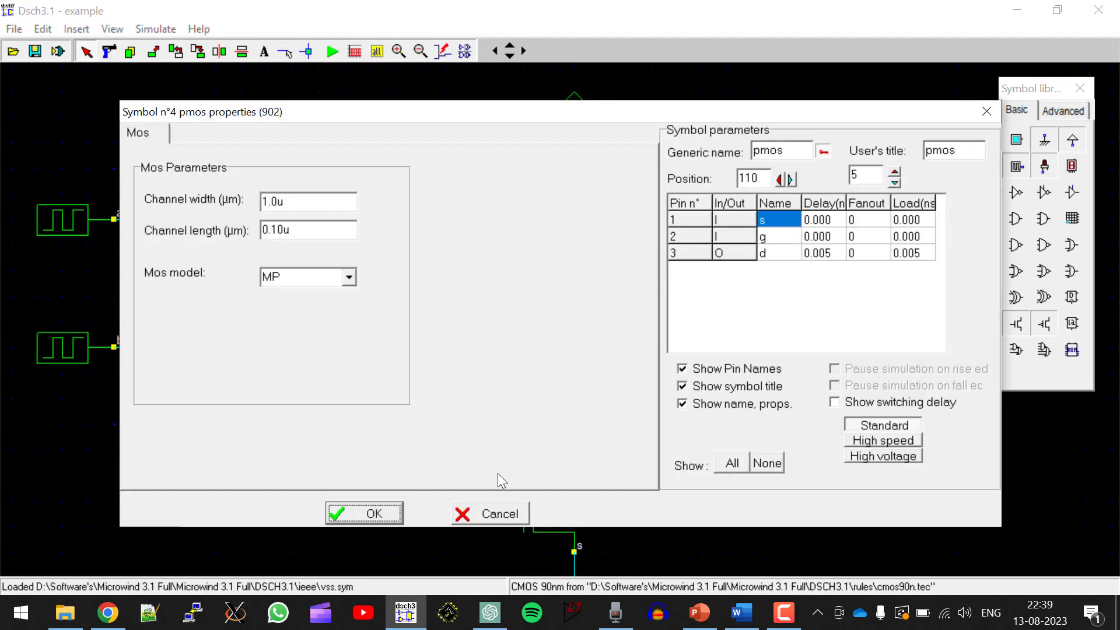
click(379, 513)
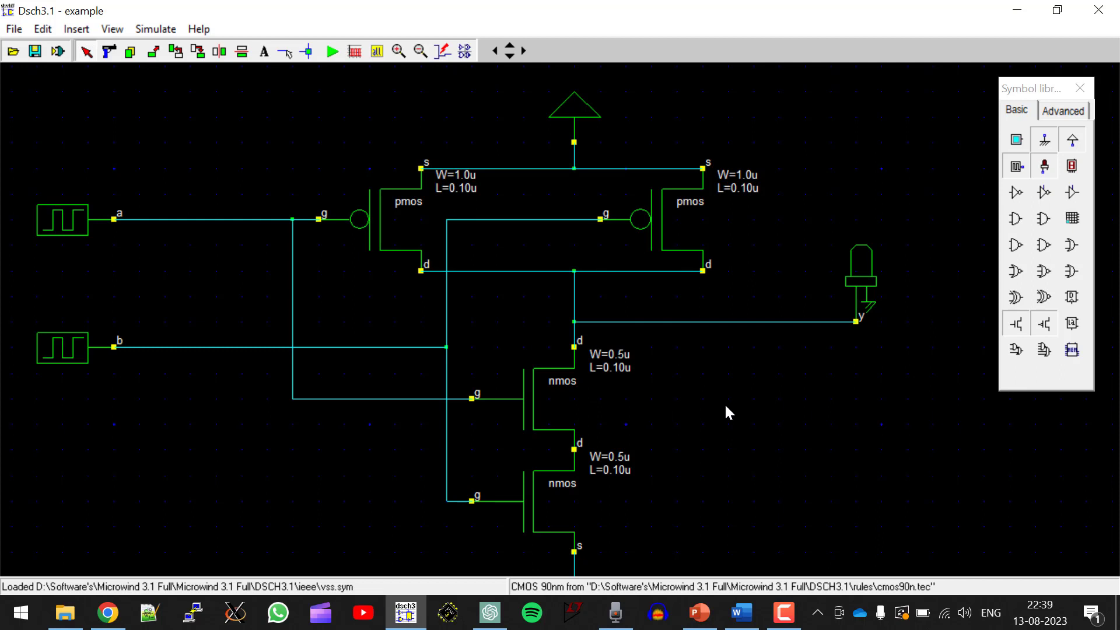
- Save the schematic as cmosnandgate.sch in D:\PART-B
click(14, 29)
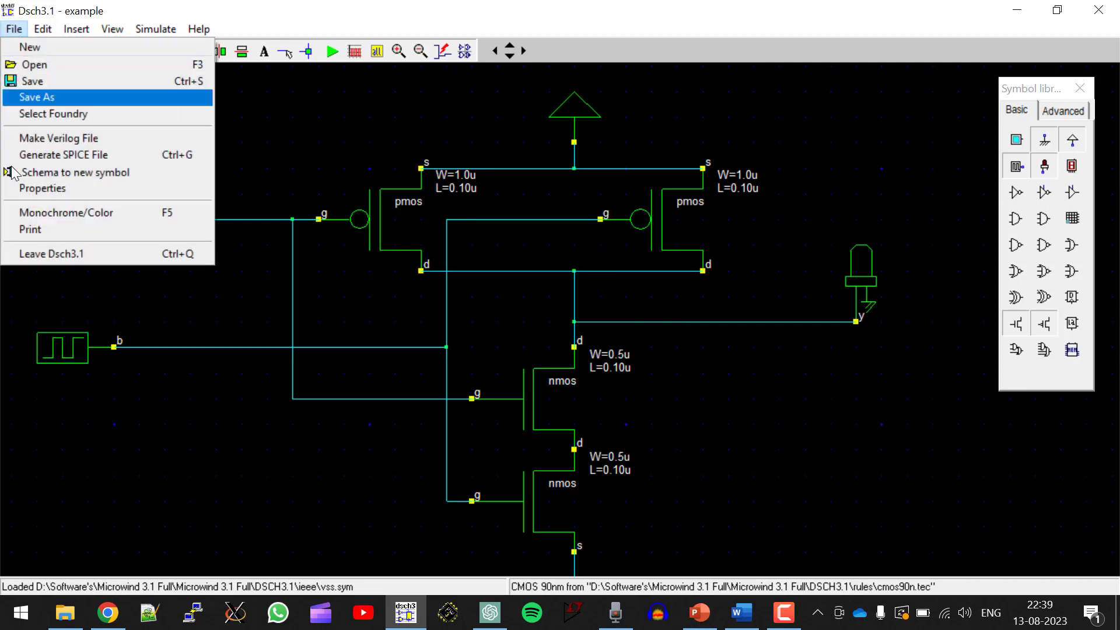
click(37, 97)
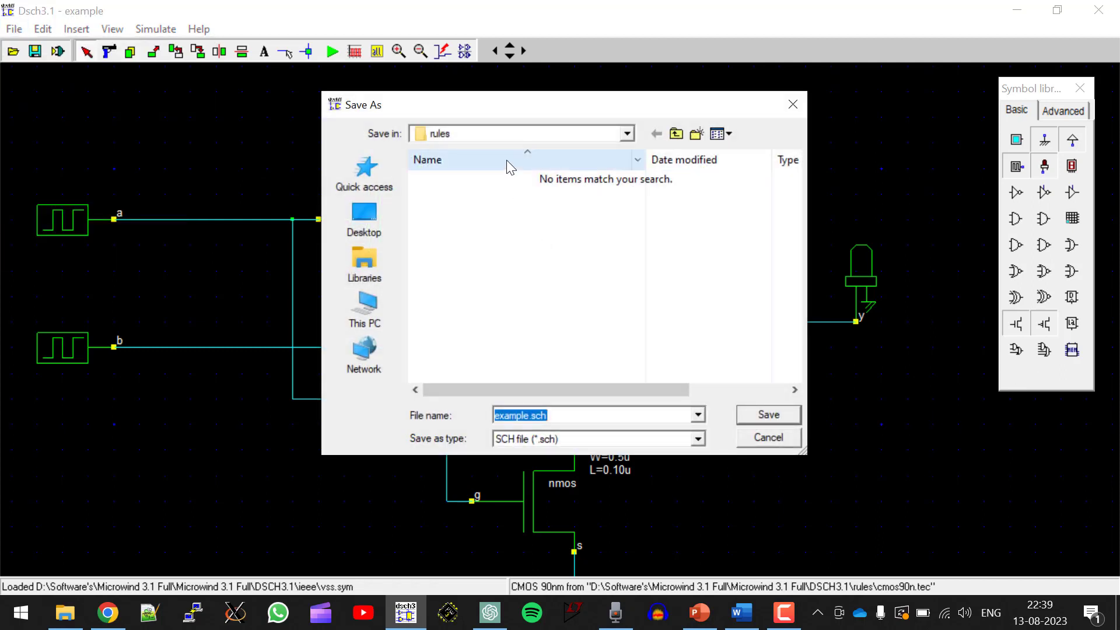
click(365, 309)
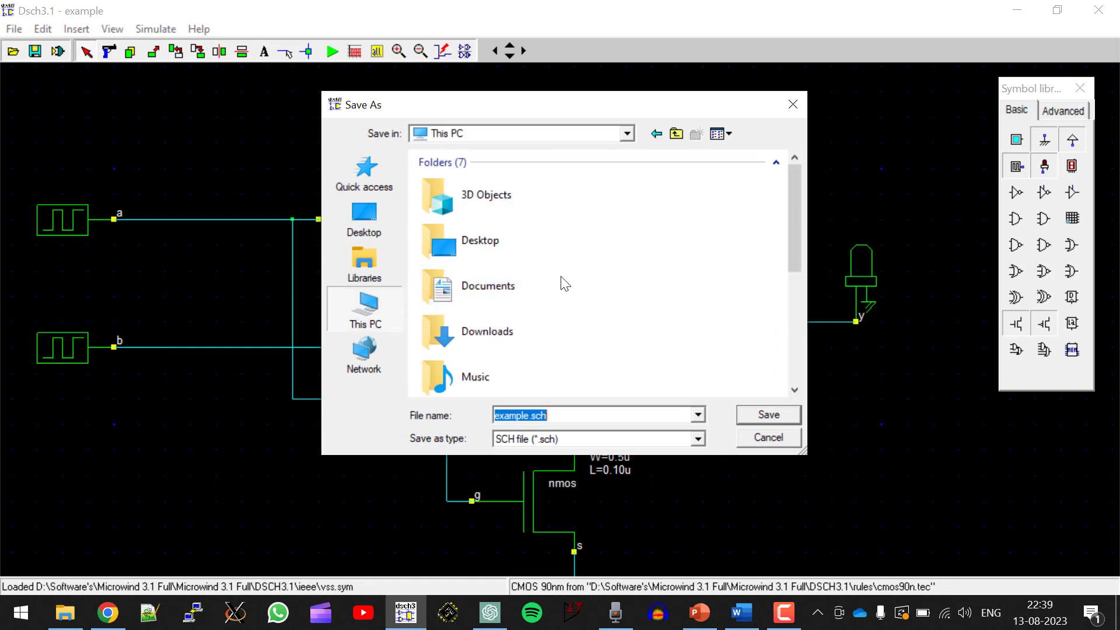
scroll(583, 315, down, 3)
double_click(560, 335)
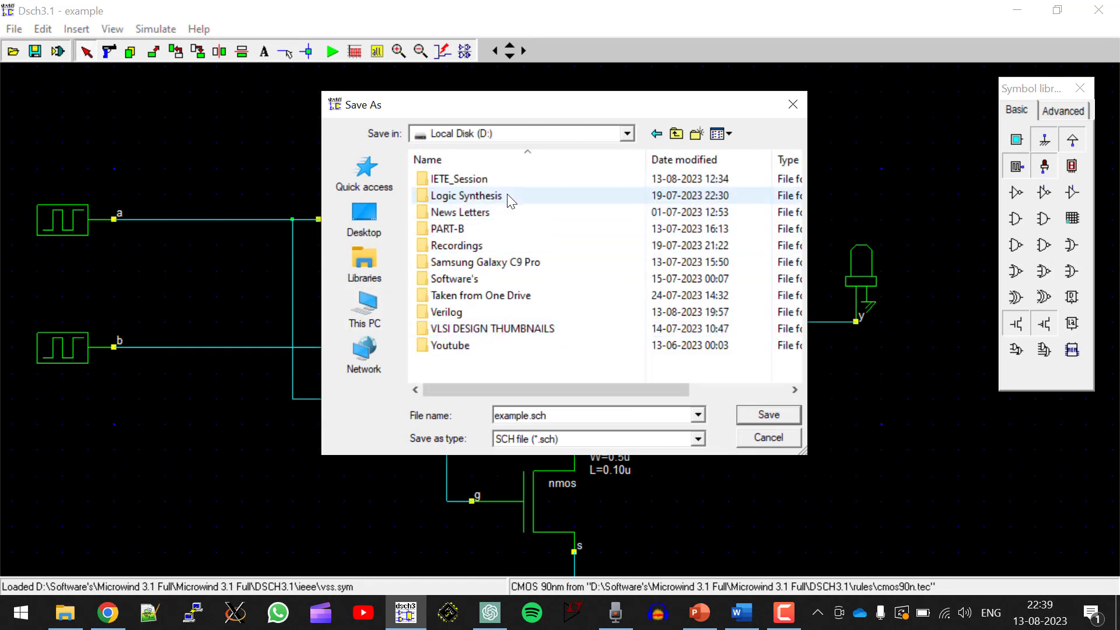
double_click(478, 232)
click(560, 414)
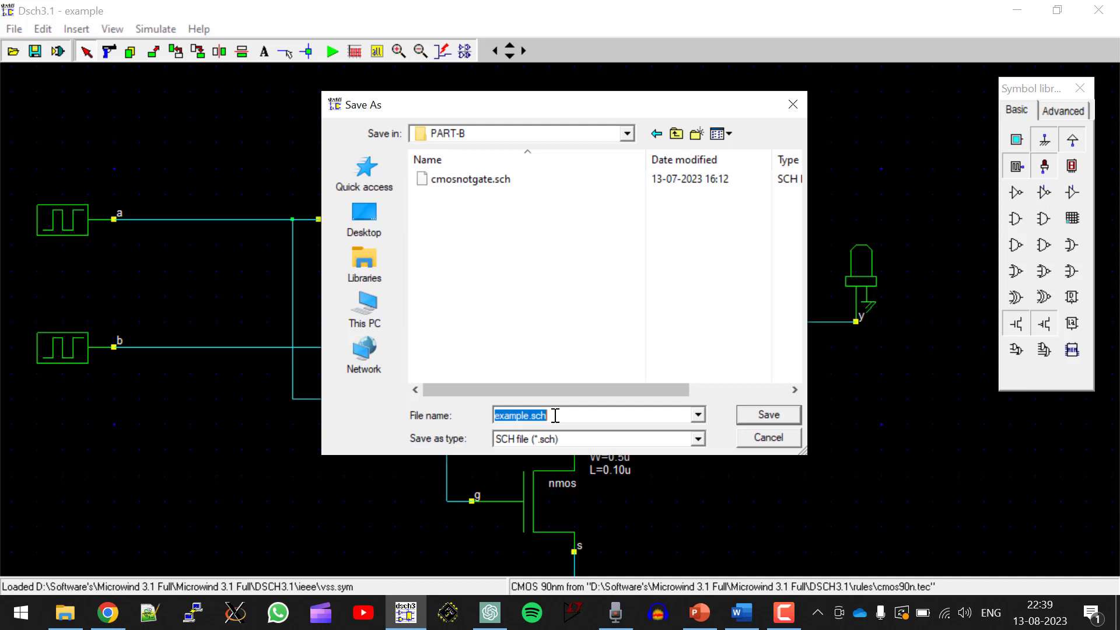
text(cm)
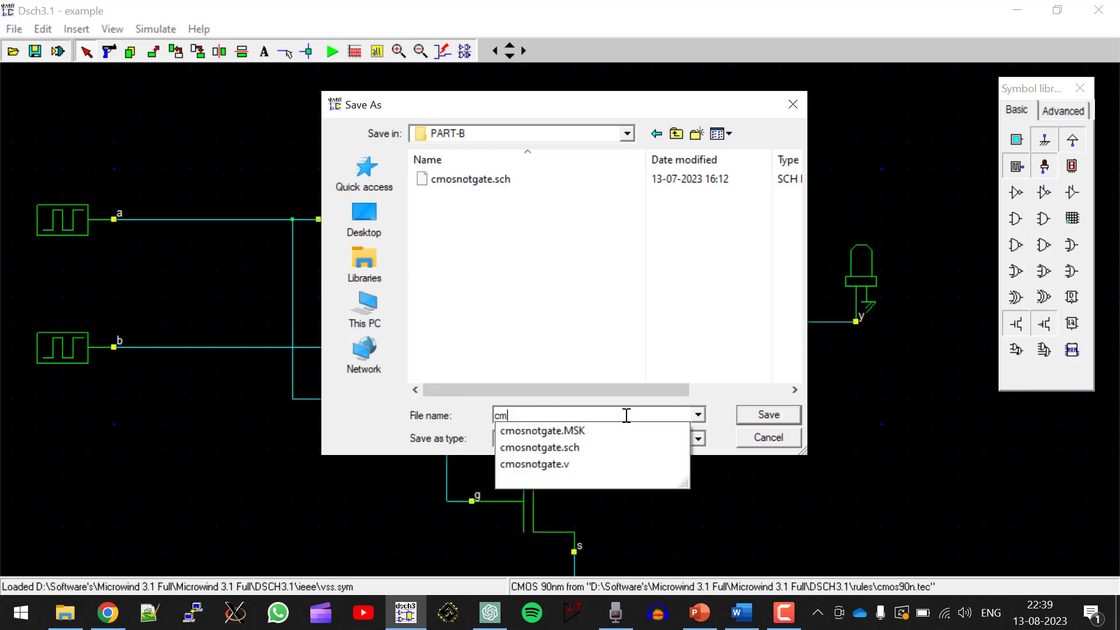
text(osnandgate)
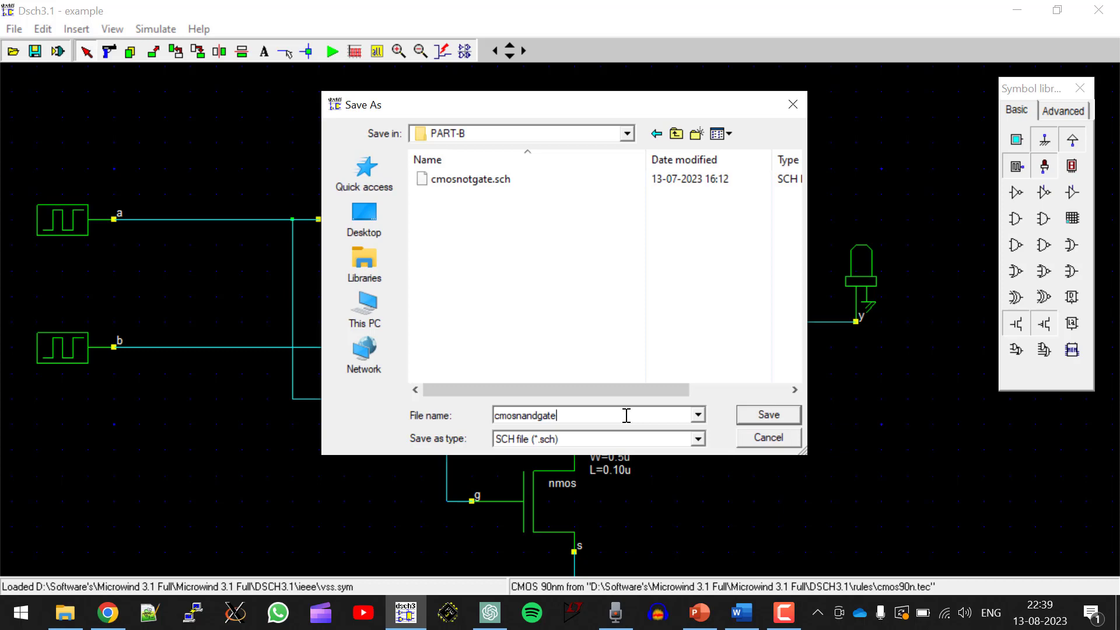
key(Return)
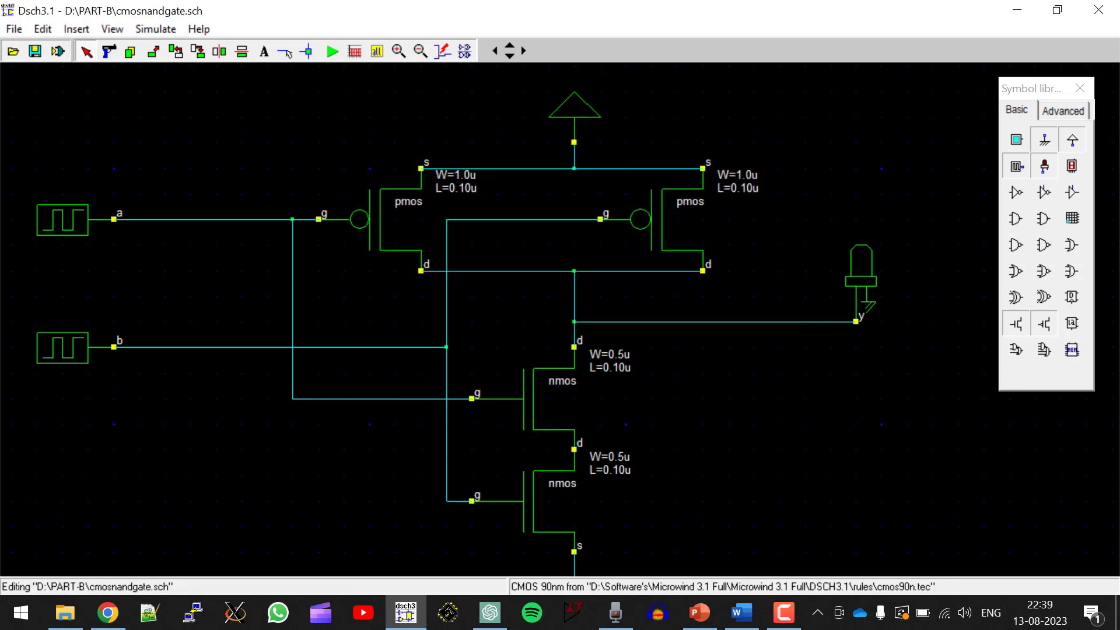
- Run and stop the simulation, then view the timing diagram full screen
click(333, 55)
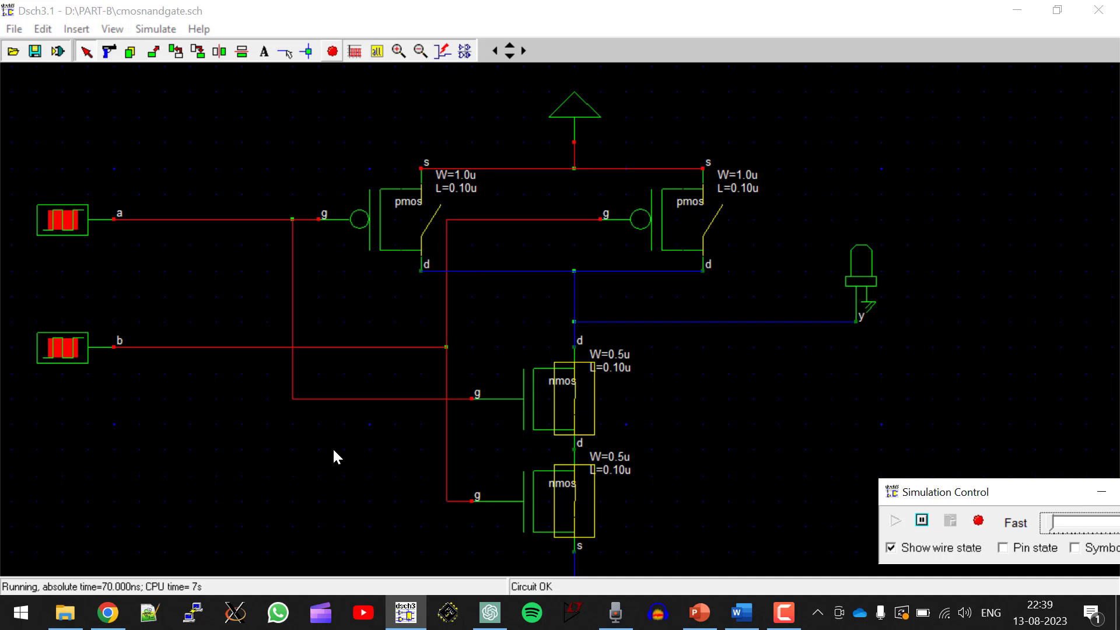
click(331, 50)
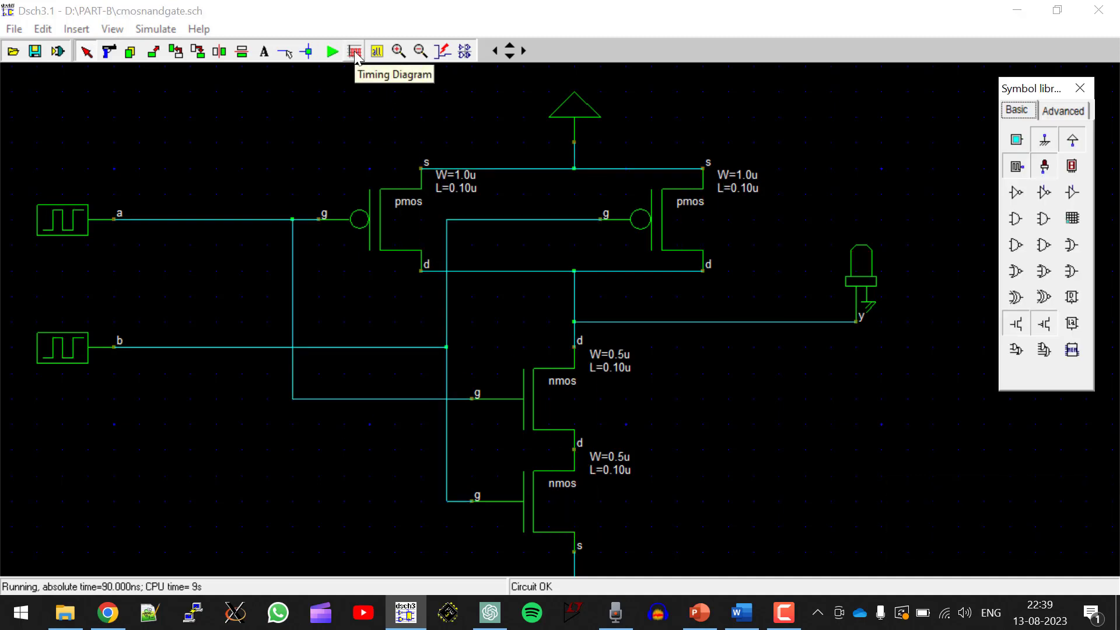
click(354, 55)
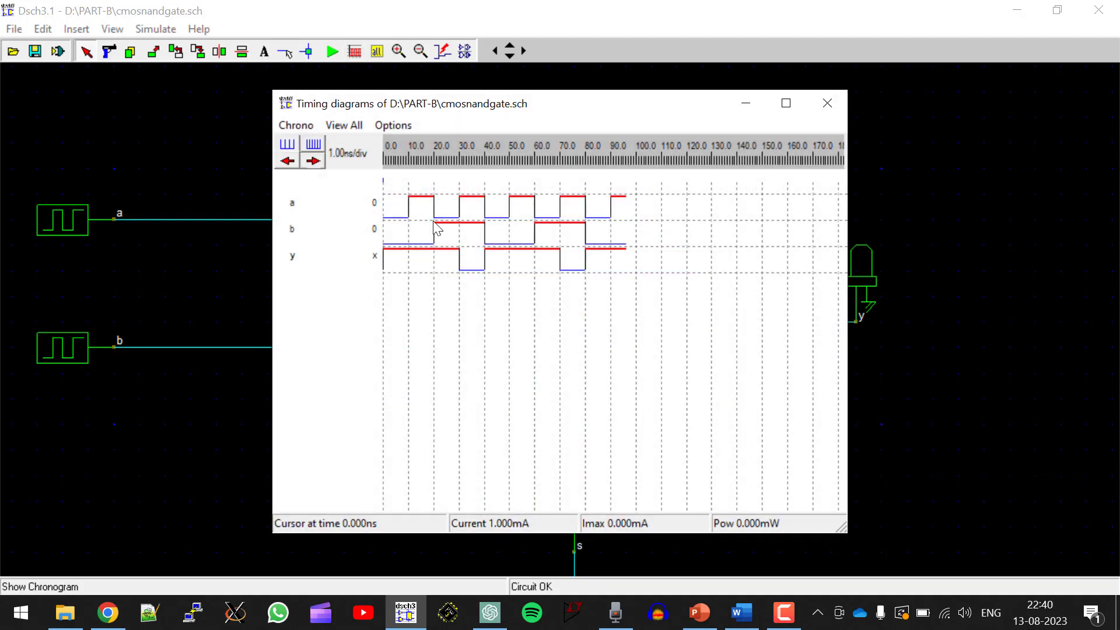
click(785, 103)
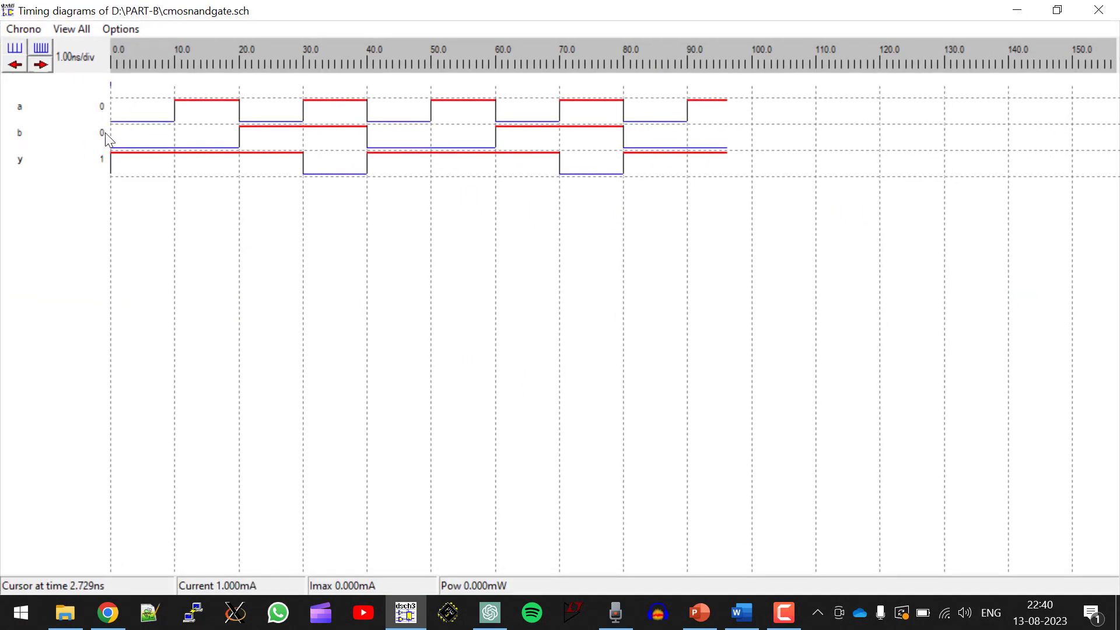
- Check signal values at about 14, 24 and 34 ns, confirming y is 0 only when a and b are 1
click(201, 110)
click(265, 130)
click(330, 110)
click(1098, 10)
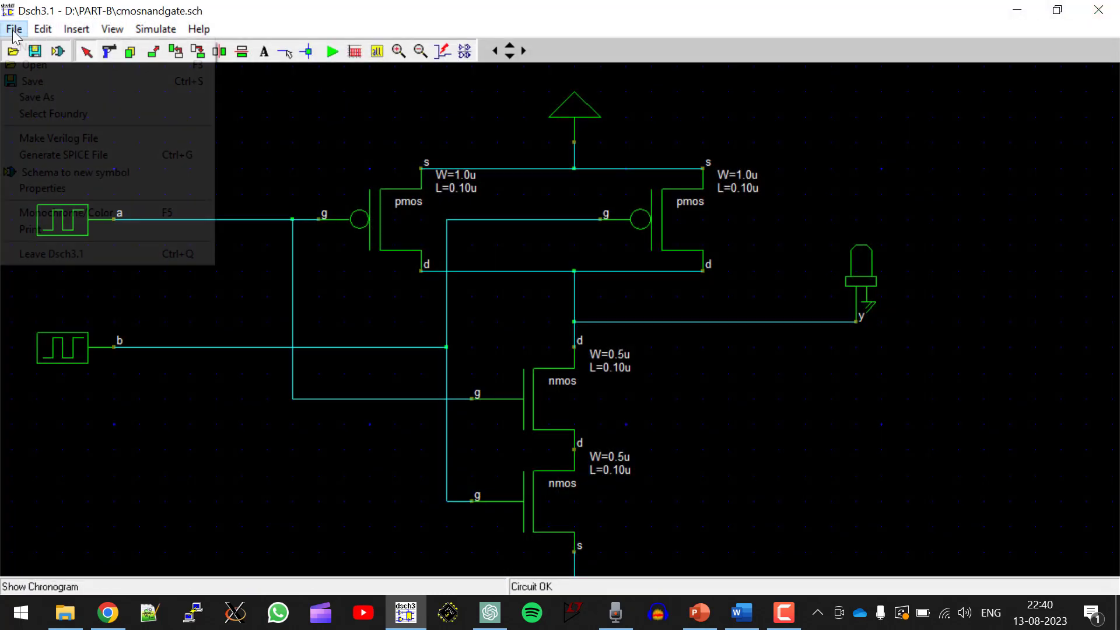
- Generate the Verilog file cmosnandgate.v from the schematic and close the summary
click(75, 138)
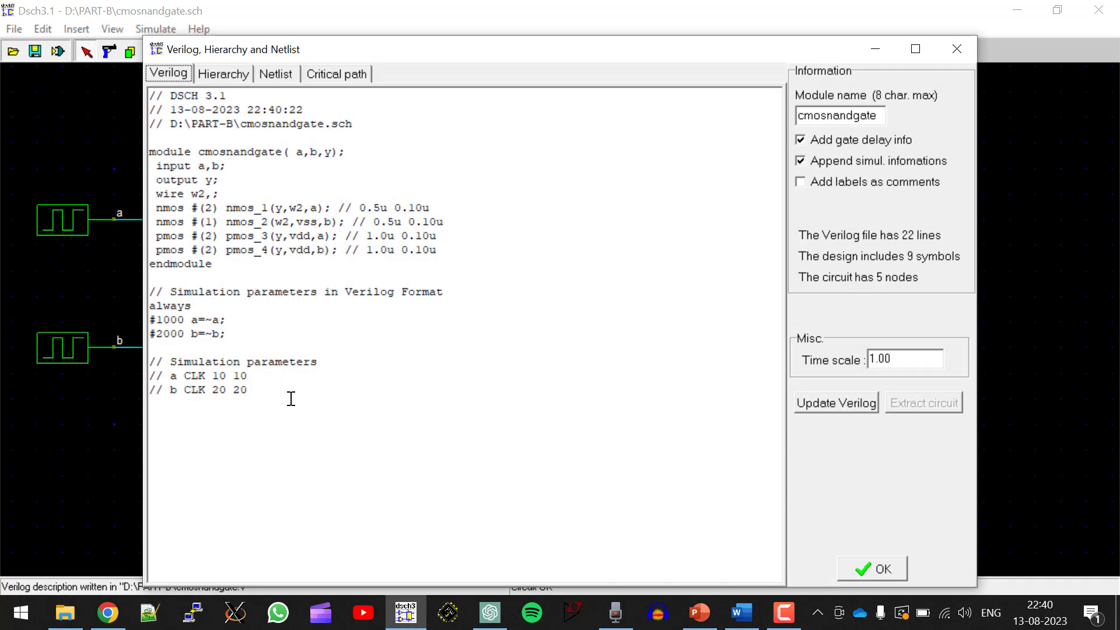
click(854, 567)
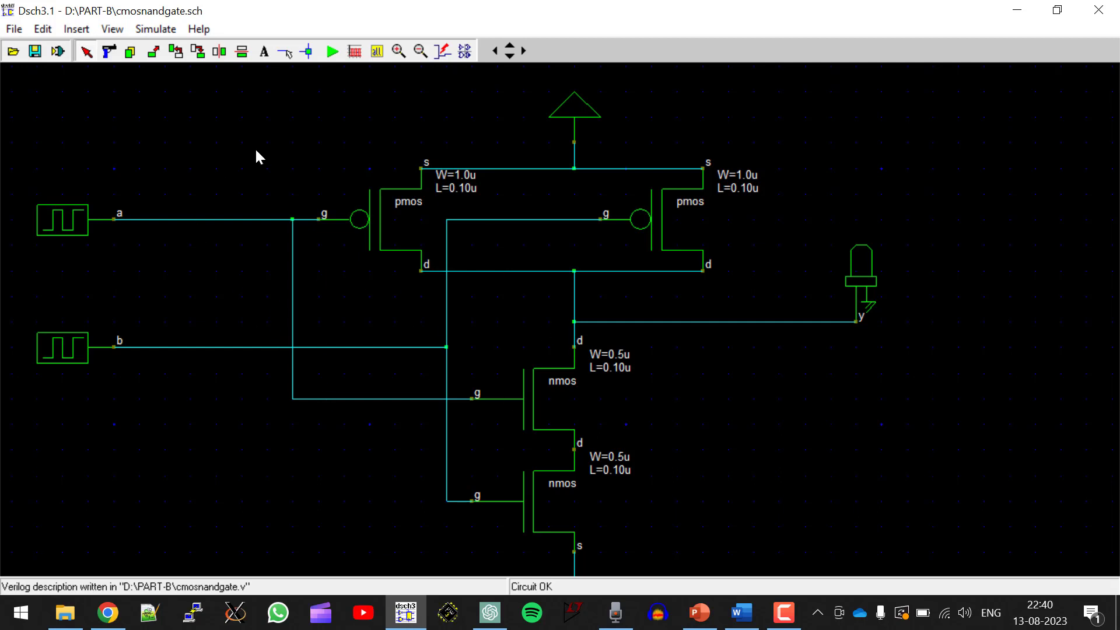
- Show D:\PART-B in File Explorer and select cmosnandgate.v in the file list
click(64, 612)
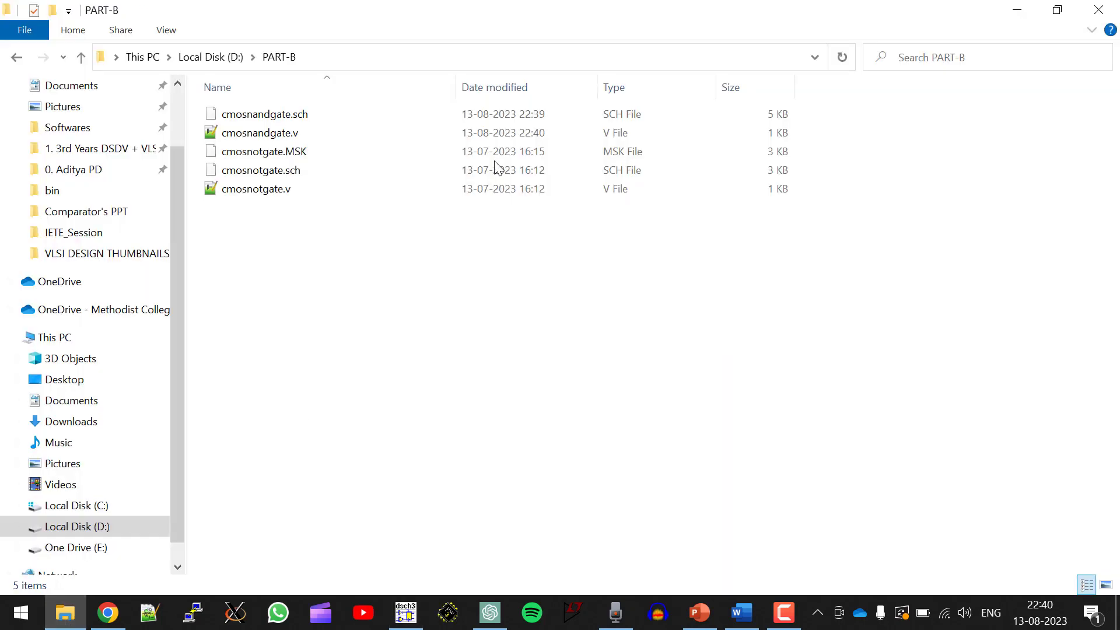
click(301, 52)
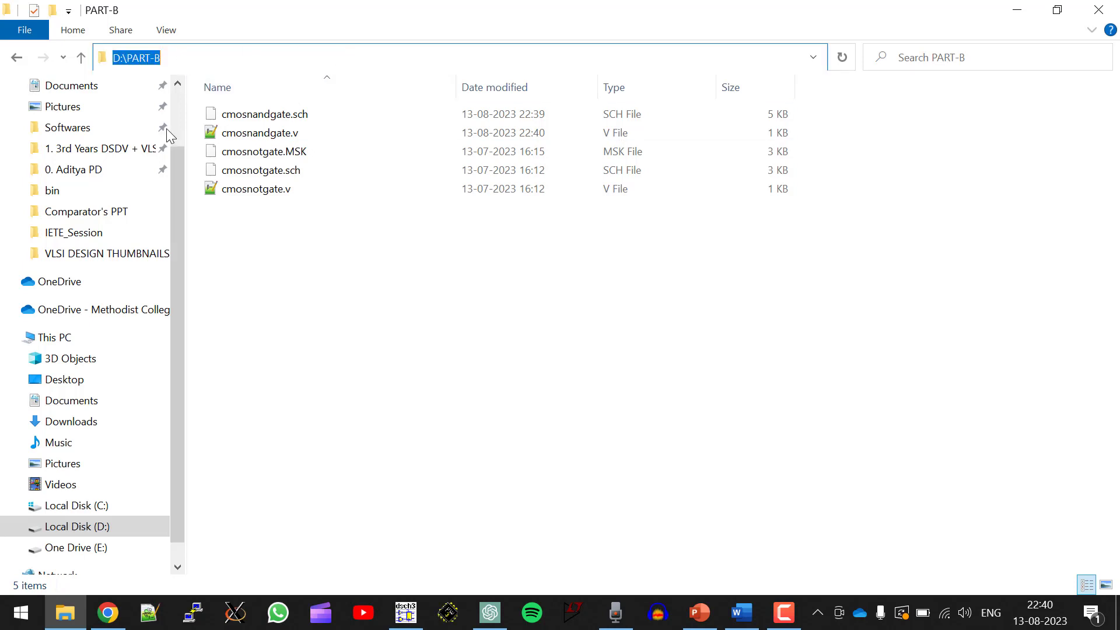
click(306, 263)
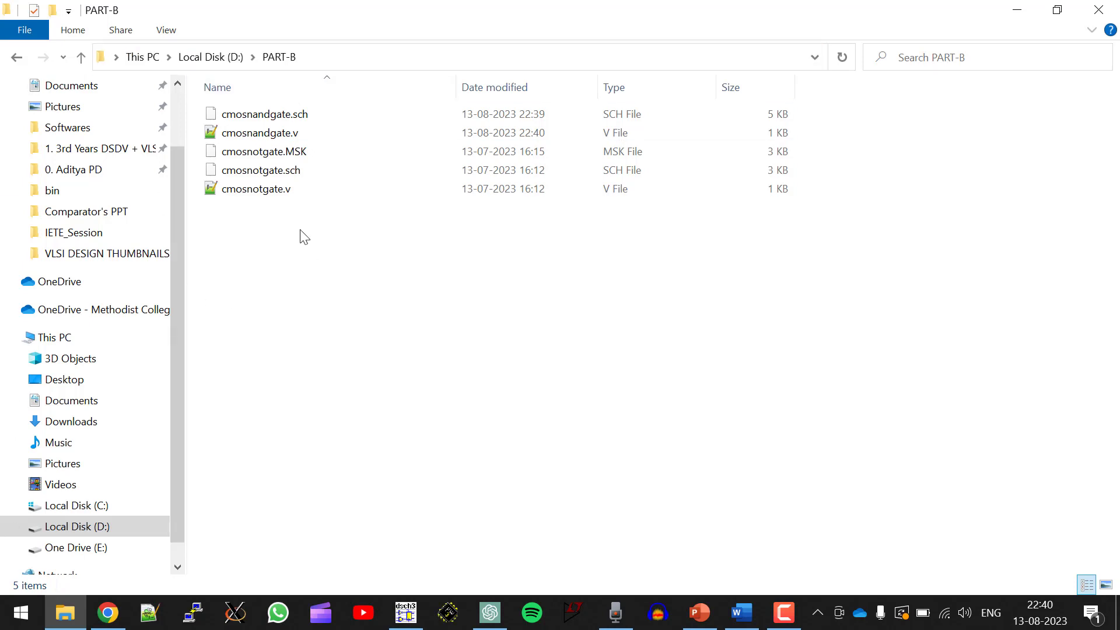
click(277, 195)
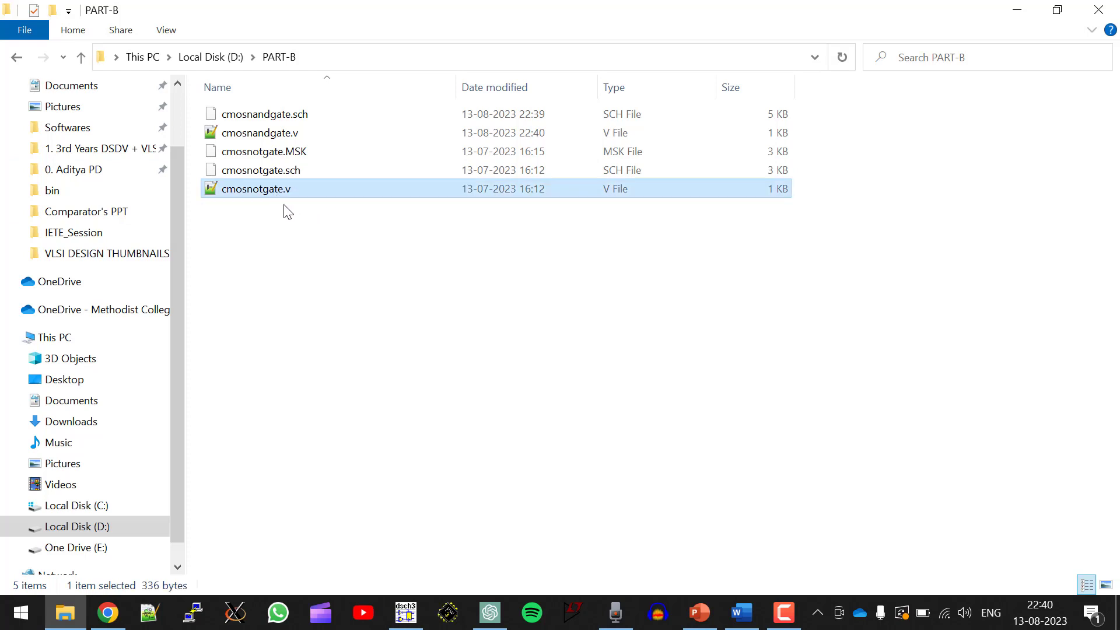
click(268, 137)
- Open cmosnandgate.v in Notepad++ and select the module name cmosnandgate on line 3
double_click(278, 133)
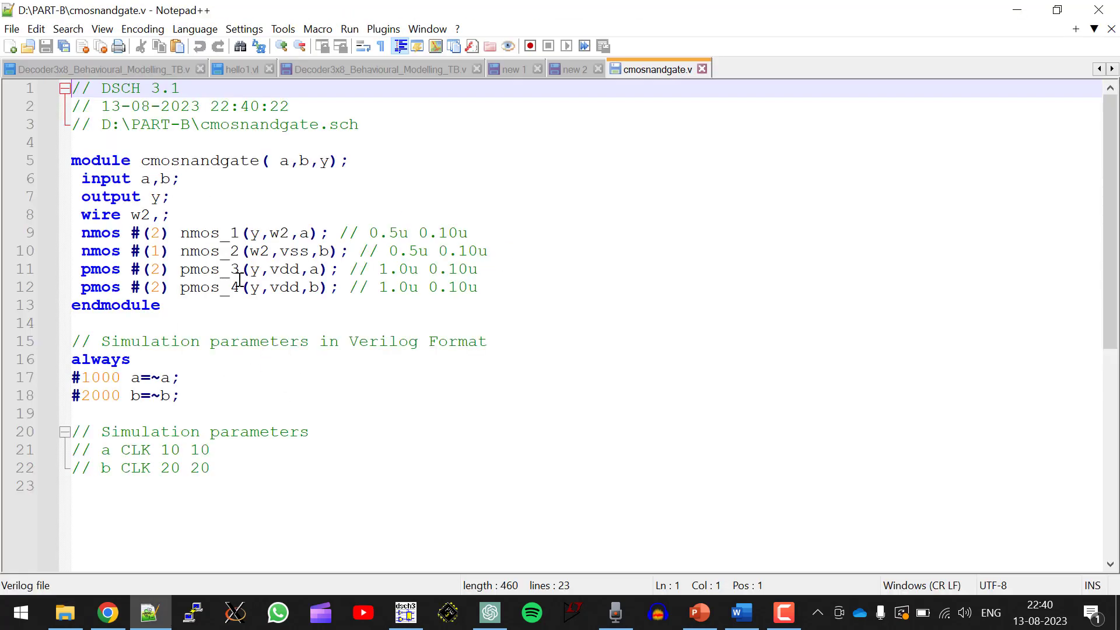
double_click(266, 125)
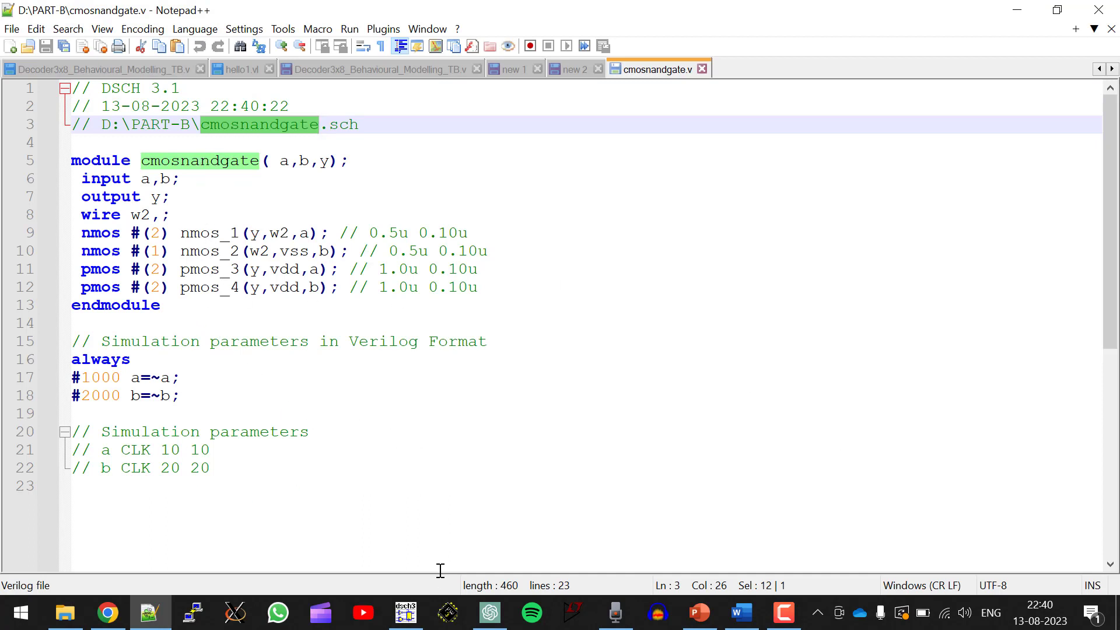
- In Microwind's Select Foundry dialog, search Libraries, D: and C: for the rule file
click(450, 617)
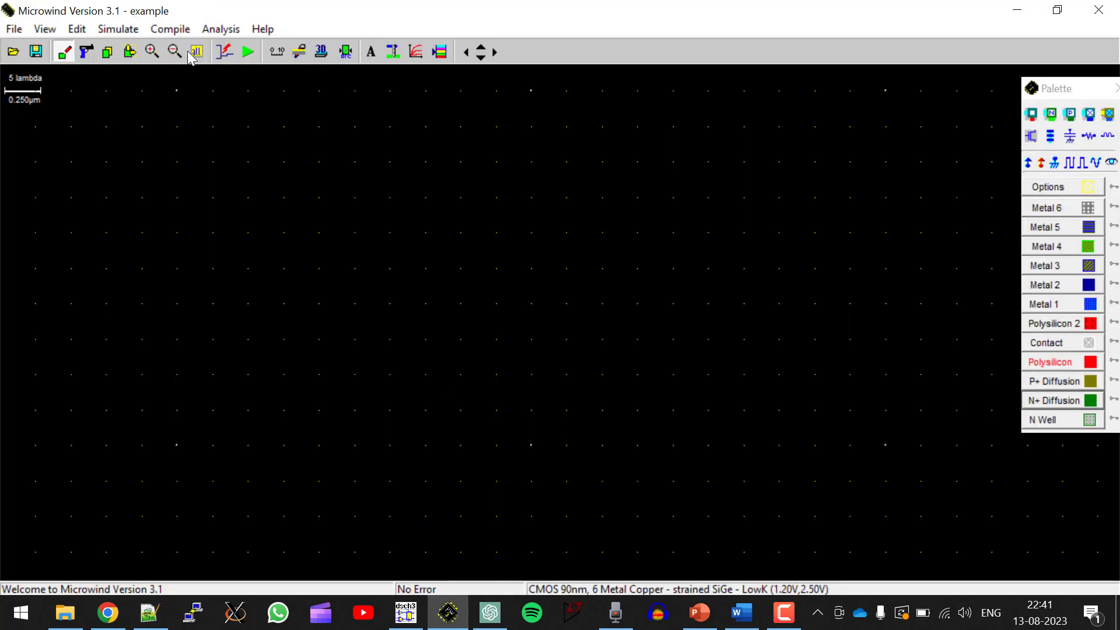
click(14, 28)
click(58, 192)
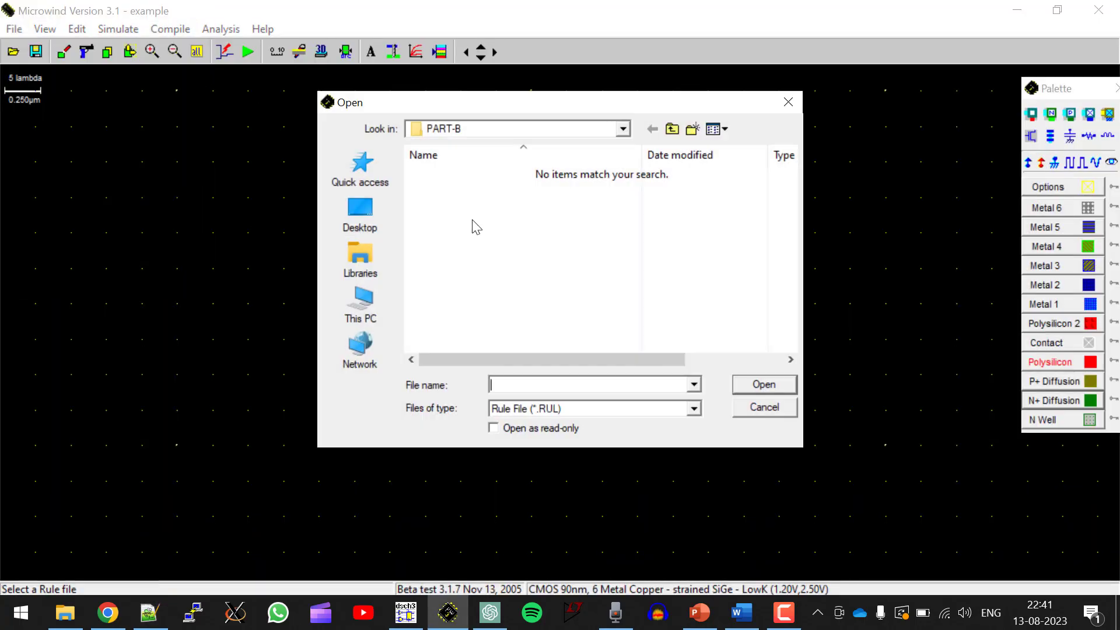
click(623, 128)
click(467, 189)
click(622, 128)
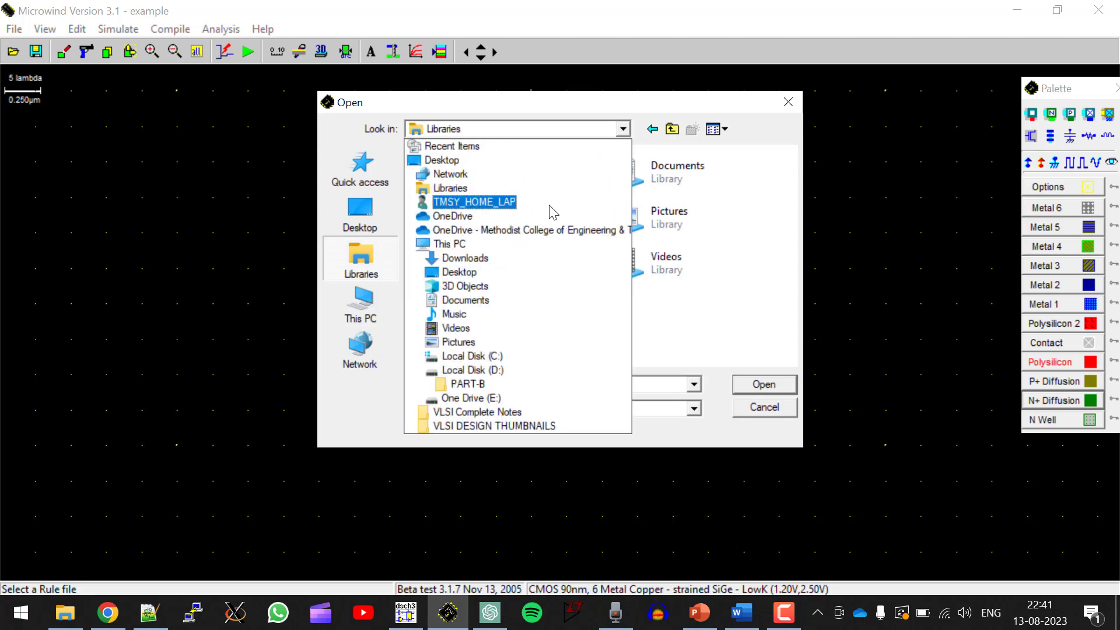
click(466, 300)
scroll(517, 260, up, 4)
scroll(517, 247, down, 9)
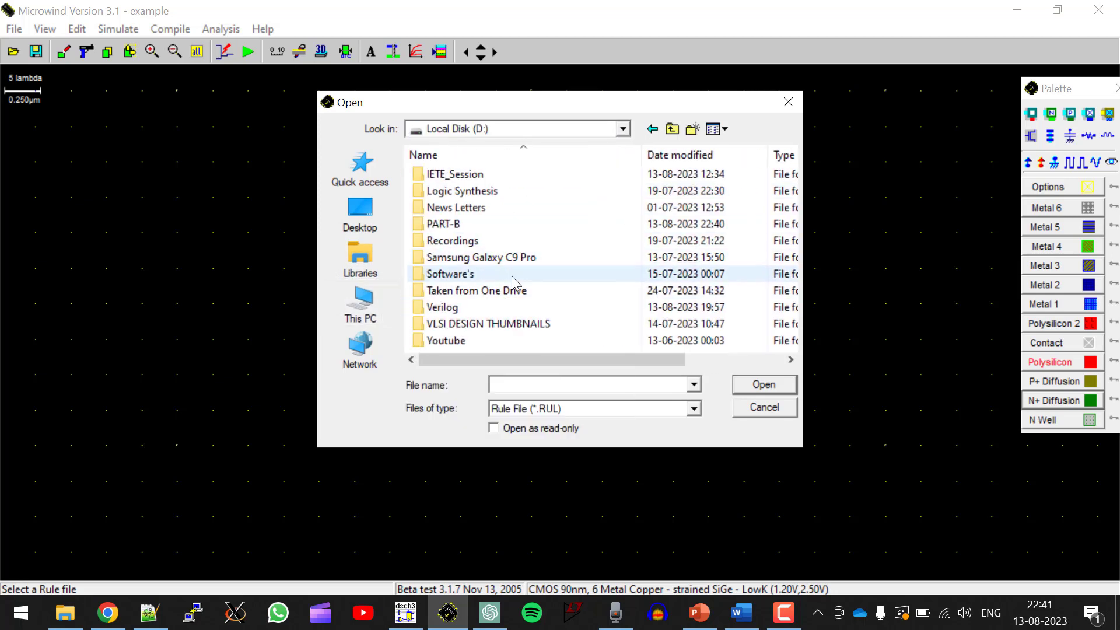
key(BackSpace)
double_click(478, 286)
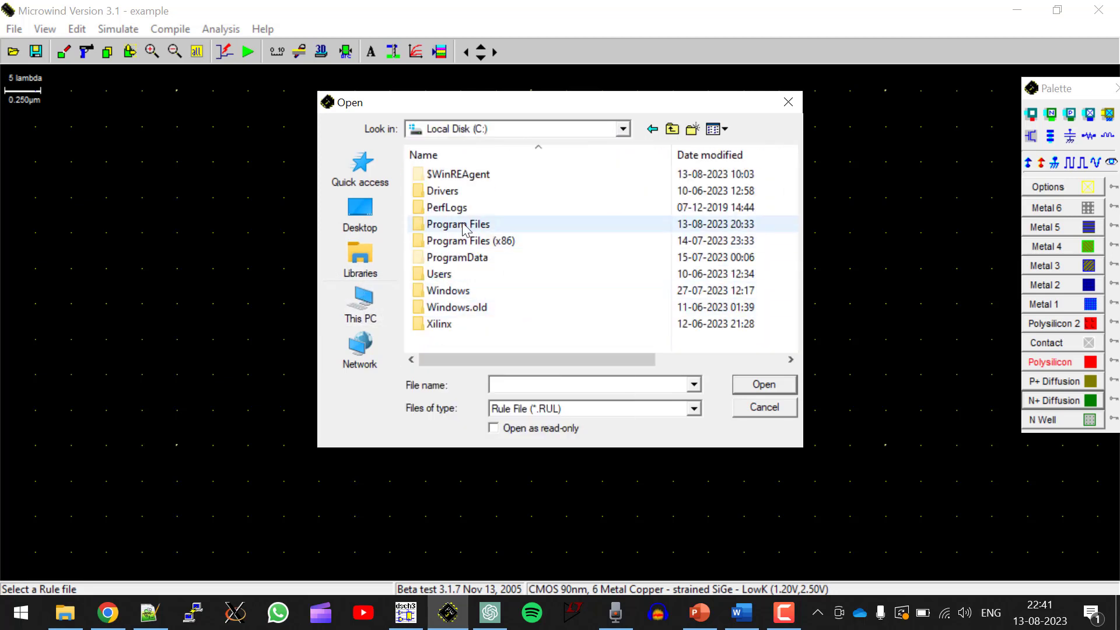
key(BackSpace)
- Look up the Microwind3 shortcut's install location in its properties
right_click(448, 613)
right_click(425, 519)
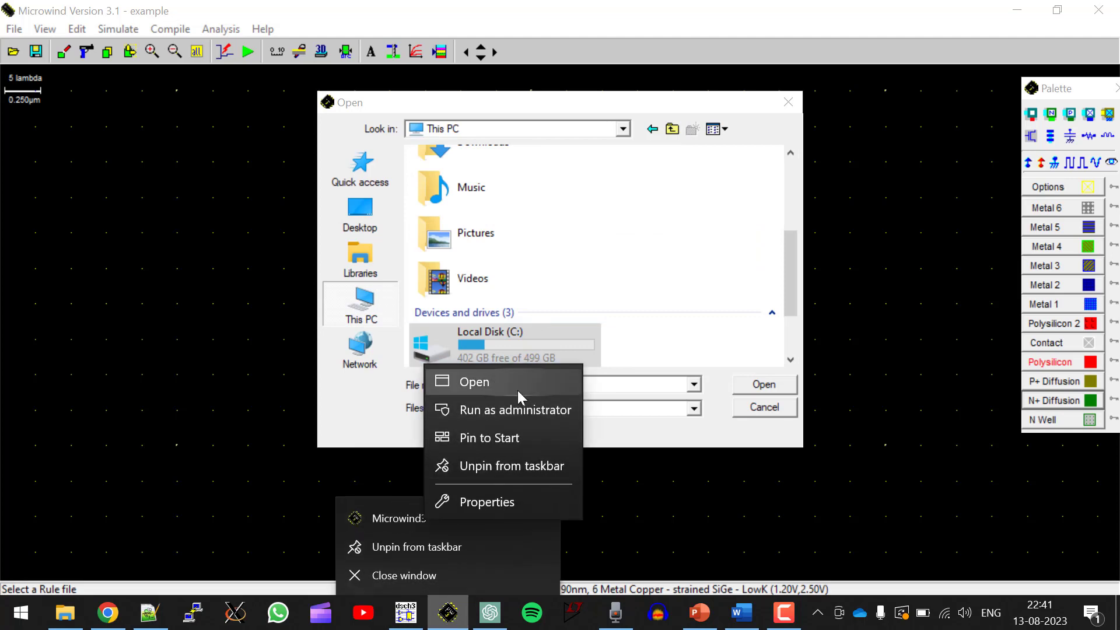
click(487, 502)
click(761, 113)
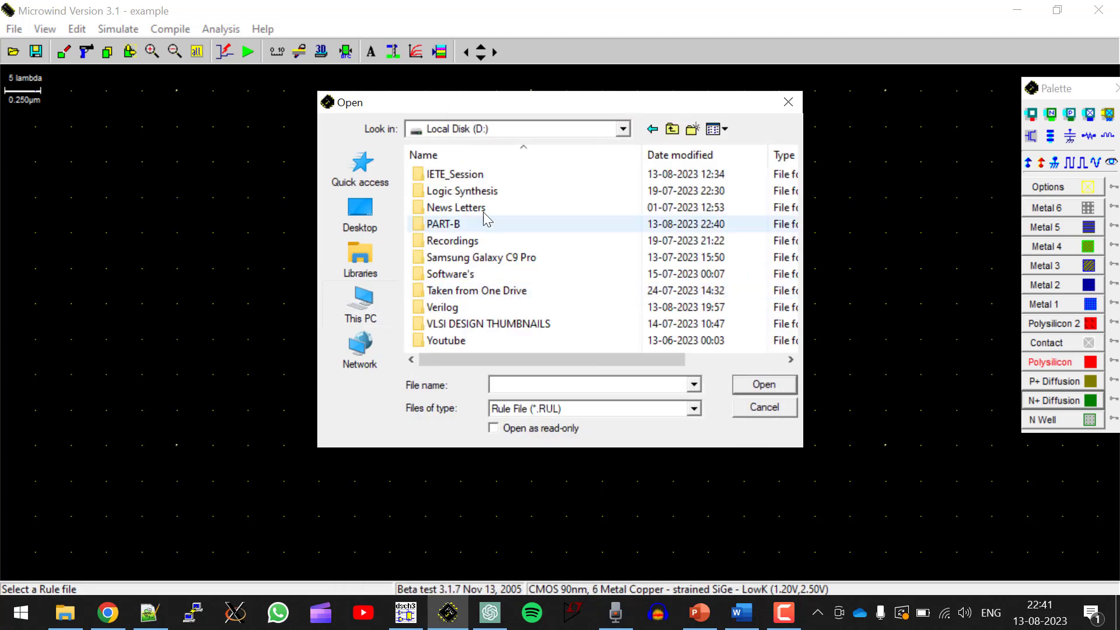
- Load cmos90n.rul from the Microwind 3.1 Full rules folder as the foundry
double_click(476, 272)
double_click(475, 192)
double_click(467, 175)
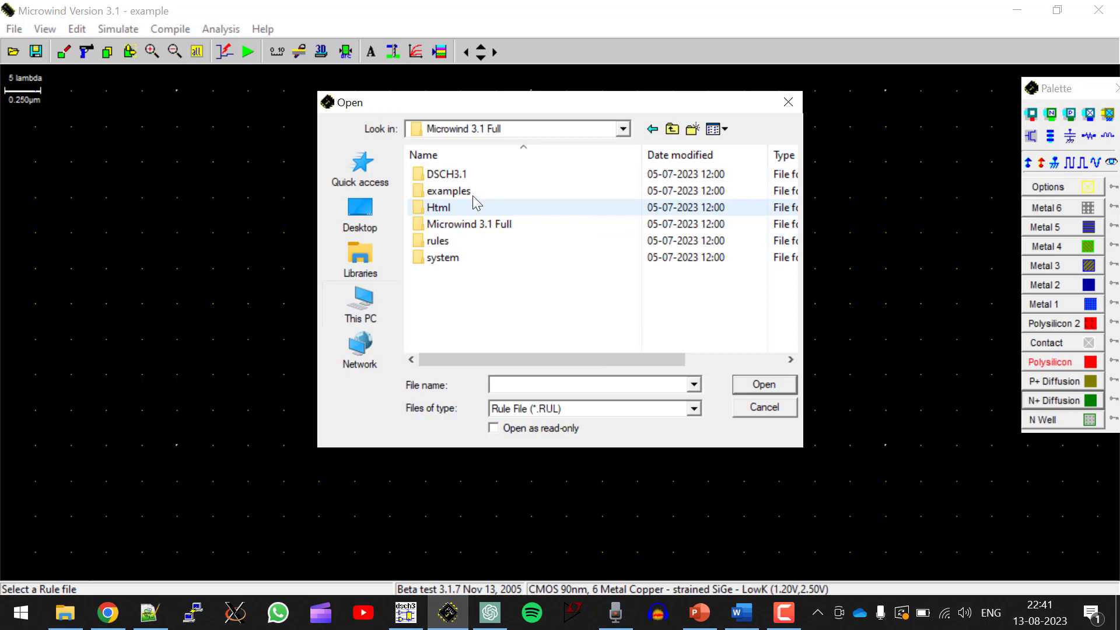
double_click(455, 241)
click(460, 307)
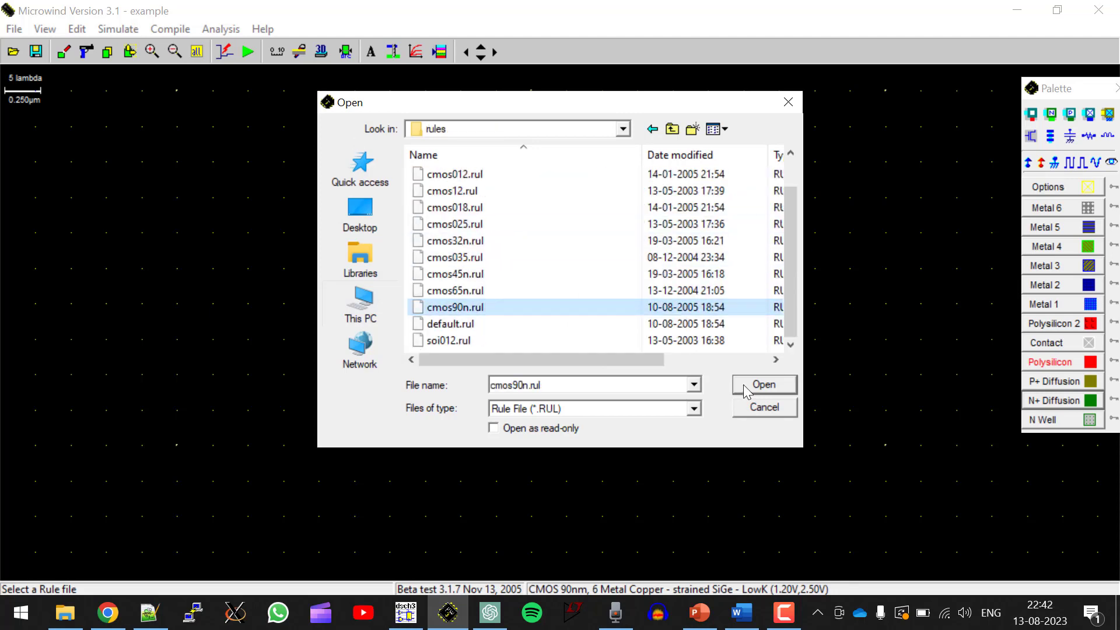
click(745, 386)
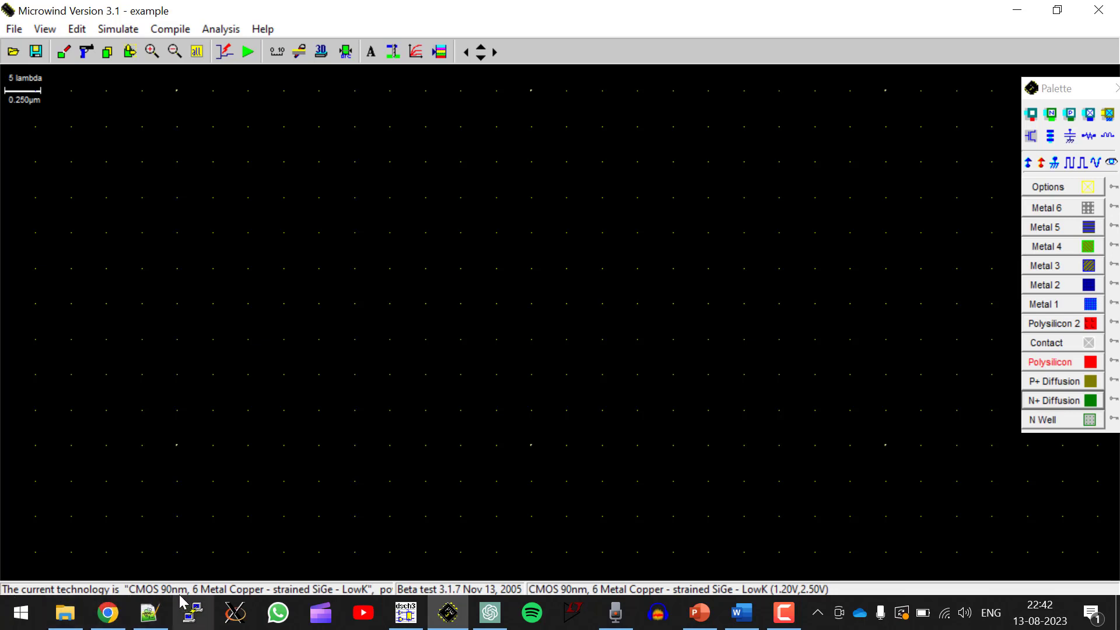
- Load D:\PART-B\cmosnandgate.v into Microwind's Compile Verilog File dialog
click(169, 29)
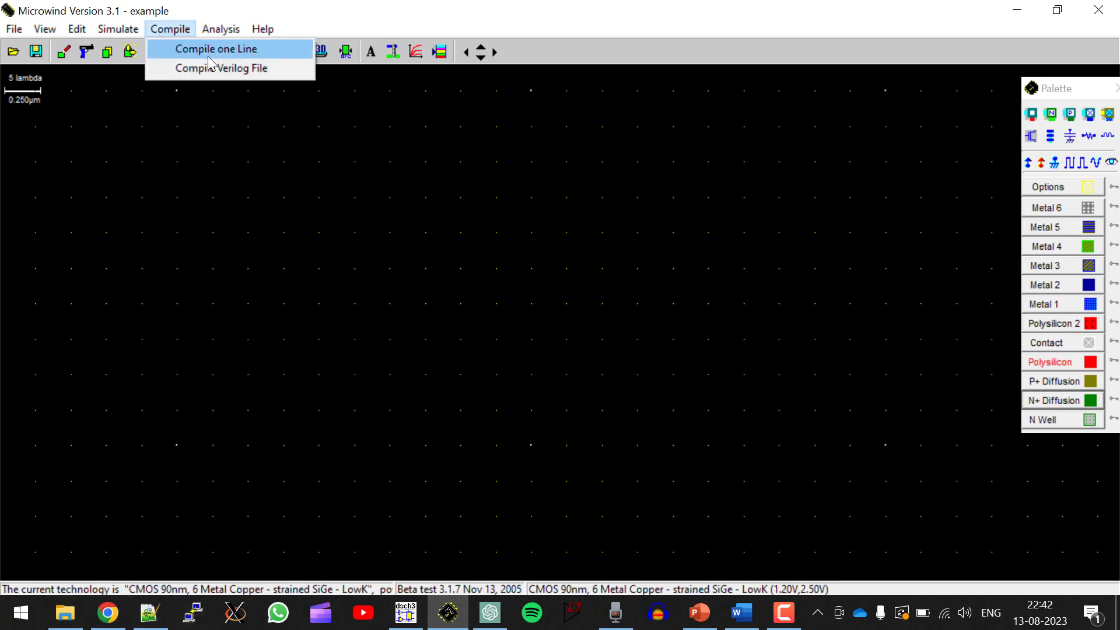
click(241, 68)
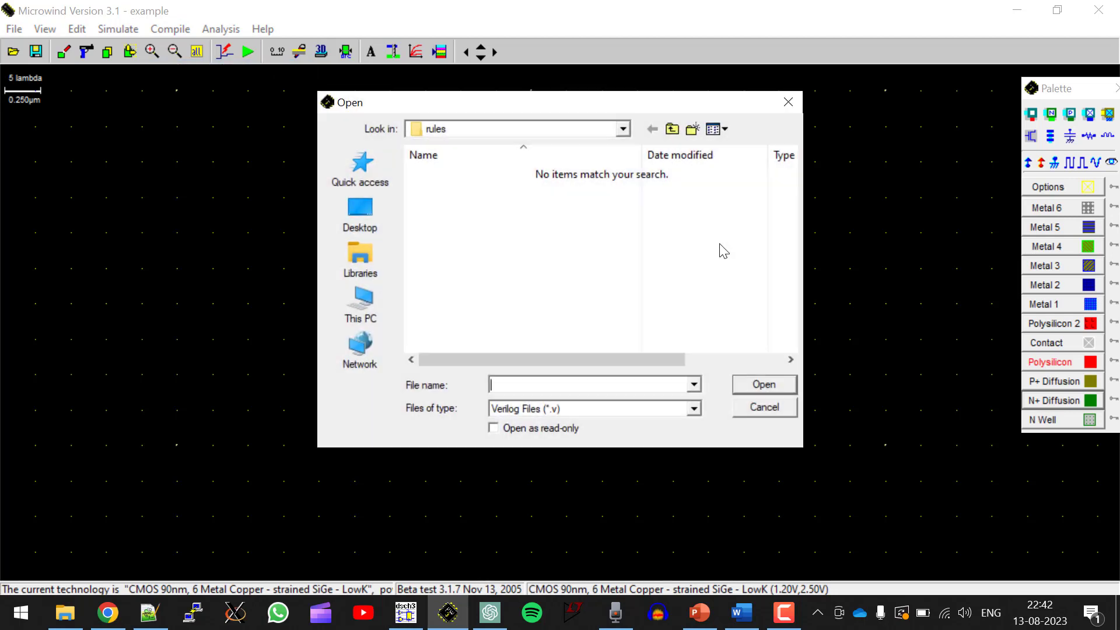
click(375, 317)
scroll(530, 258, down, 5)
double_click(525, 295)
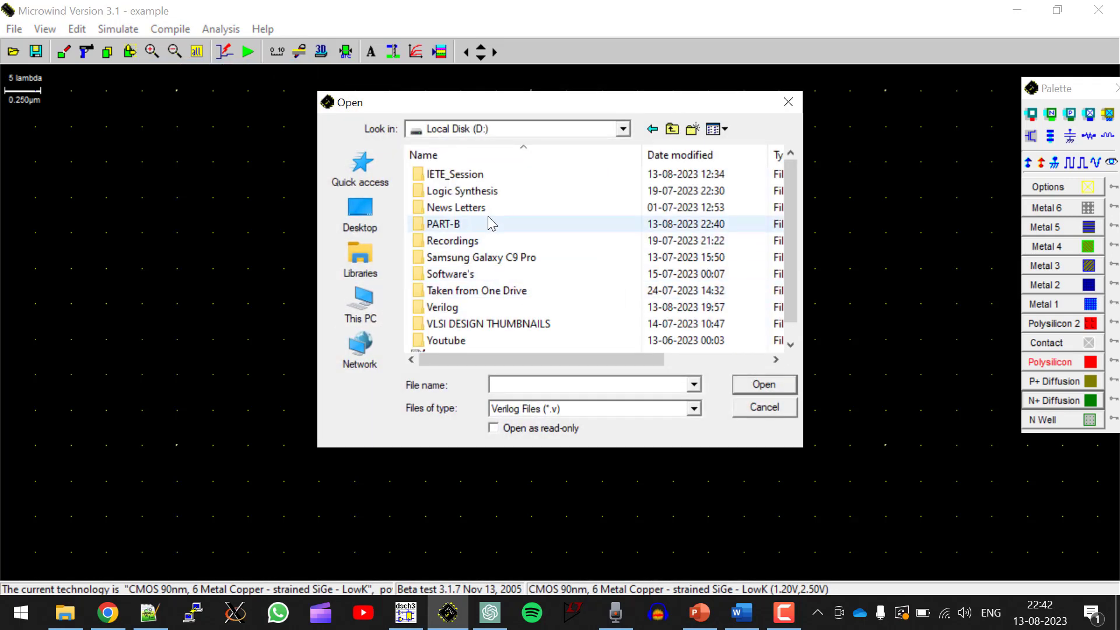
double_click(471, 224)
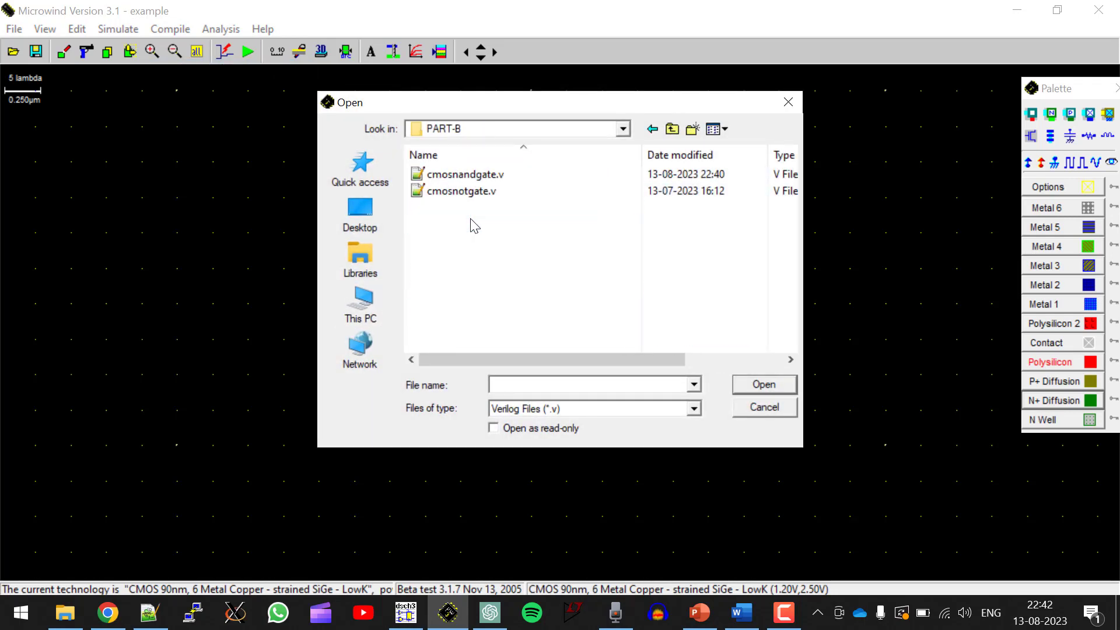
click(465, 174)
click(763, 387)
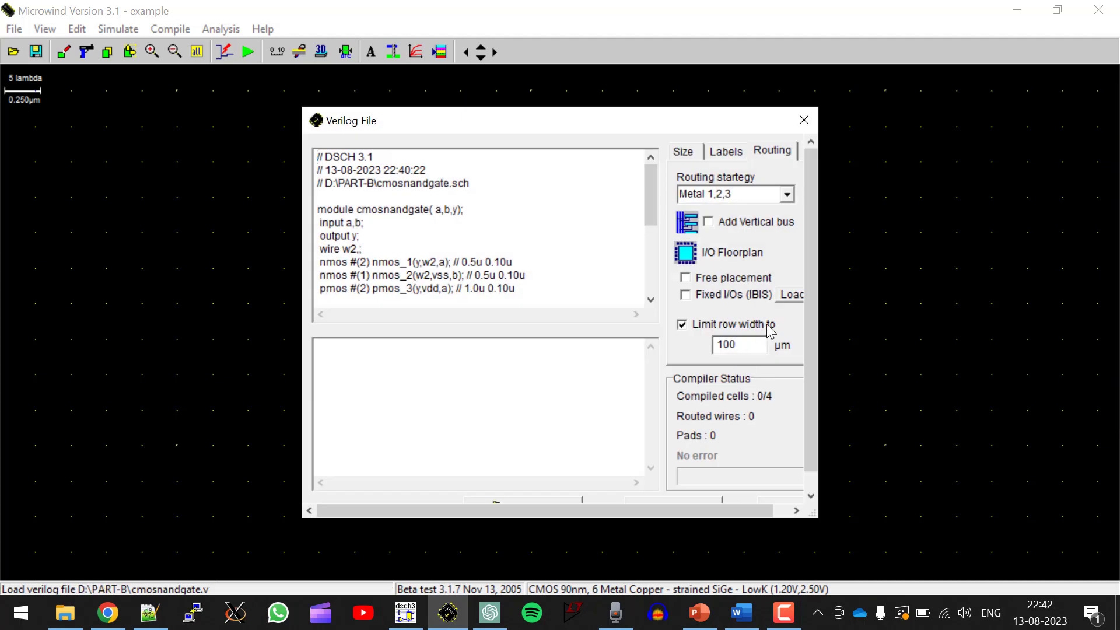
- Compile the NAND Verilog into a layout, return to the editor, and run the DRC
scroll(809, 321, down, 1)
click(552, 490)
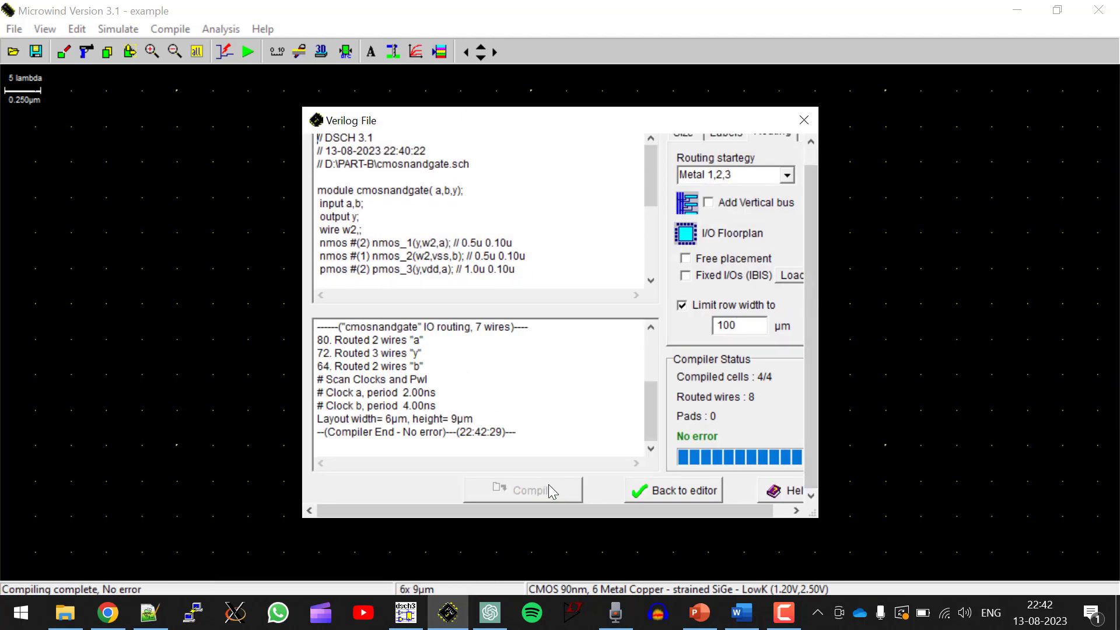
click(672, 493)
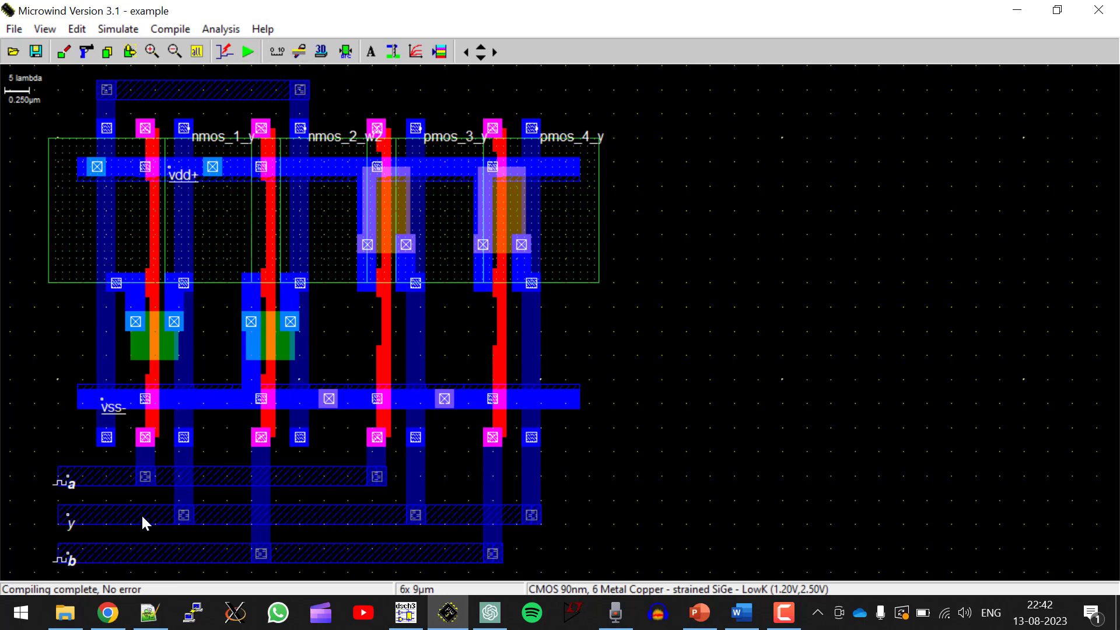
click(345, 52)
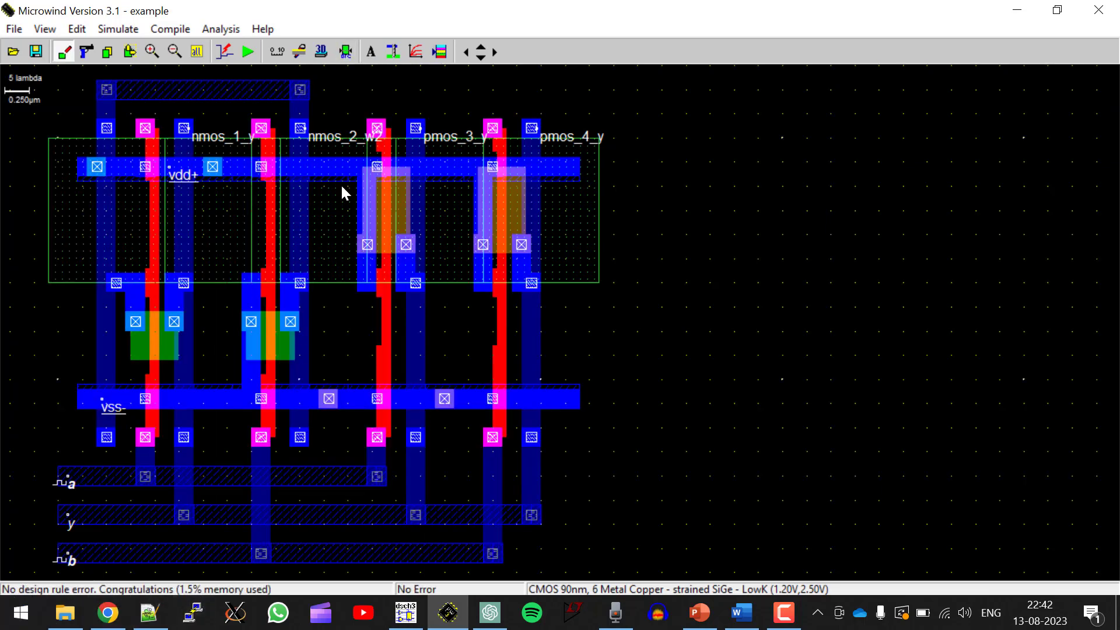
- Run and maximize the NAND layout's analog simulation, then return to the DSCH schematic
click(249, 52)
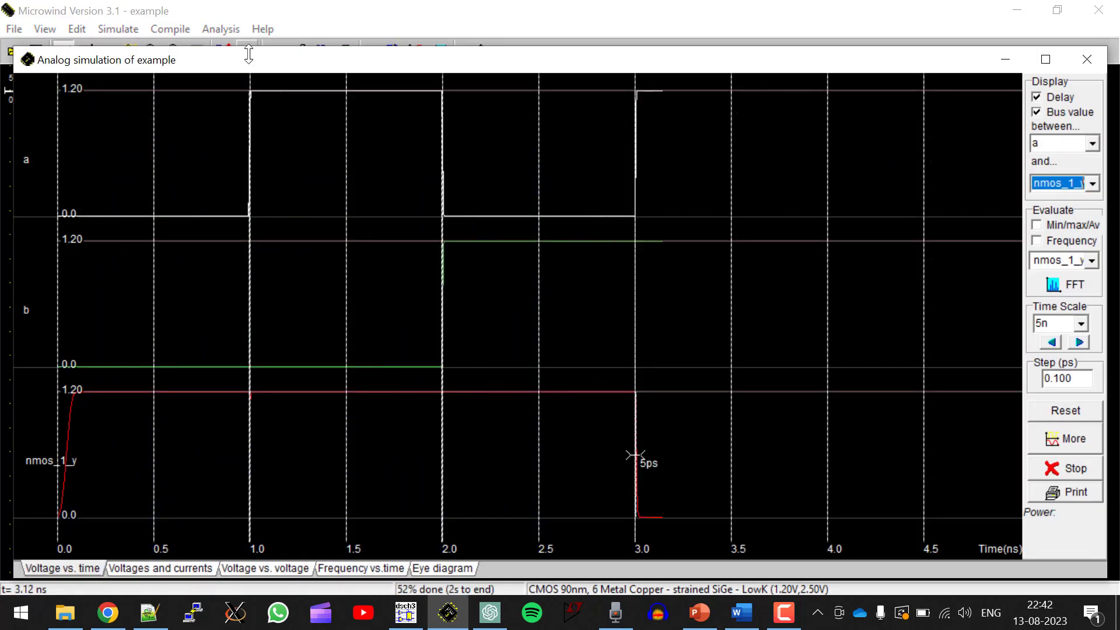
click(1046, 59)
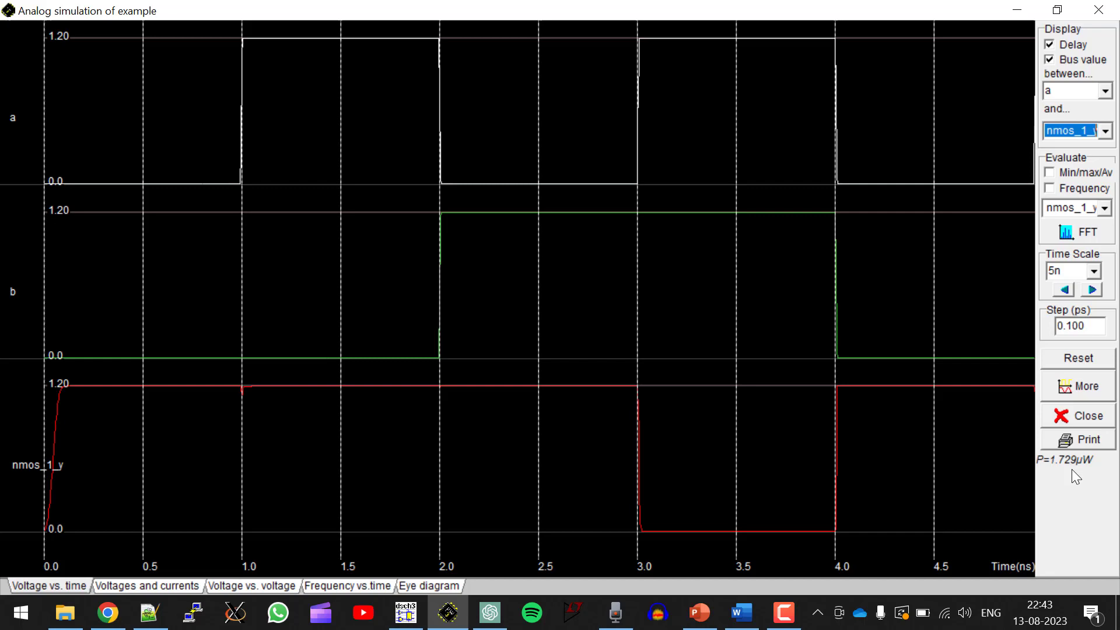
click(1025, 12)
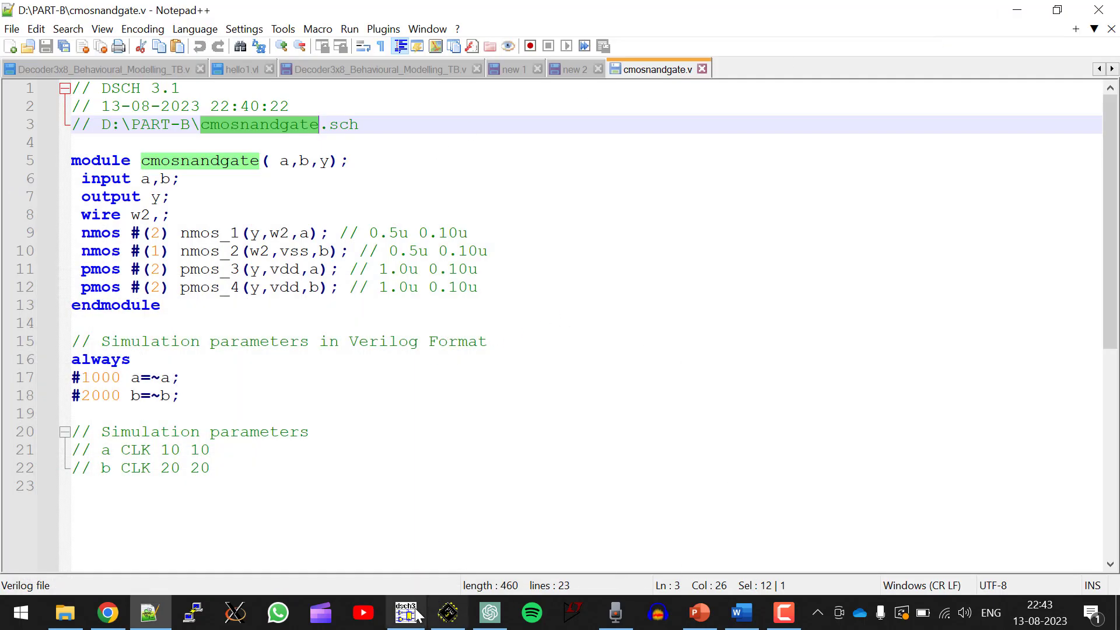
click(405, 613)
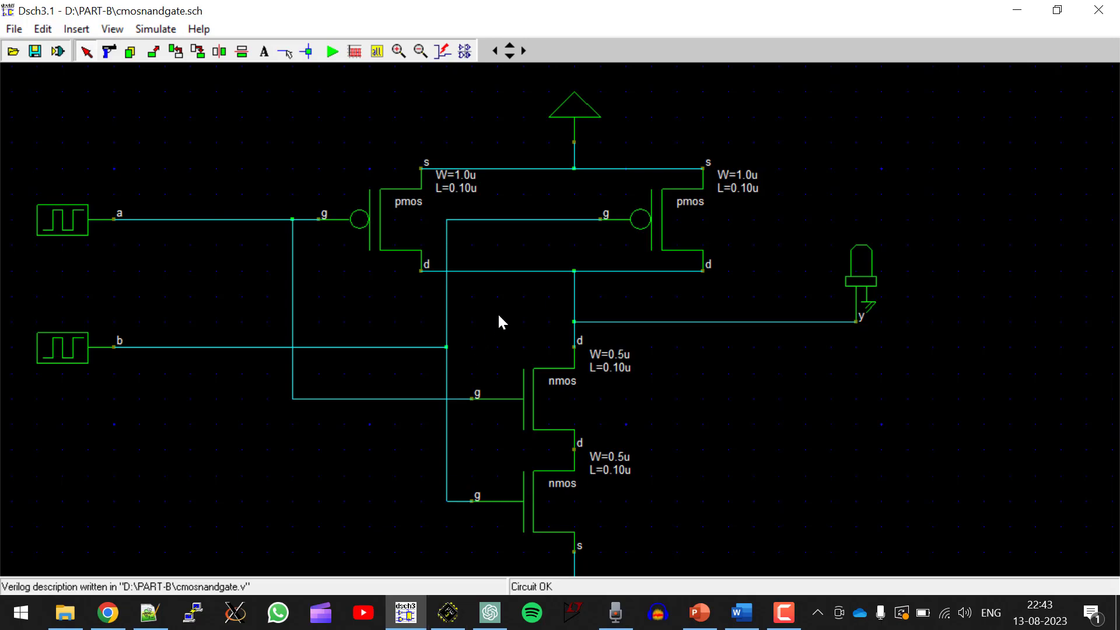